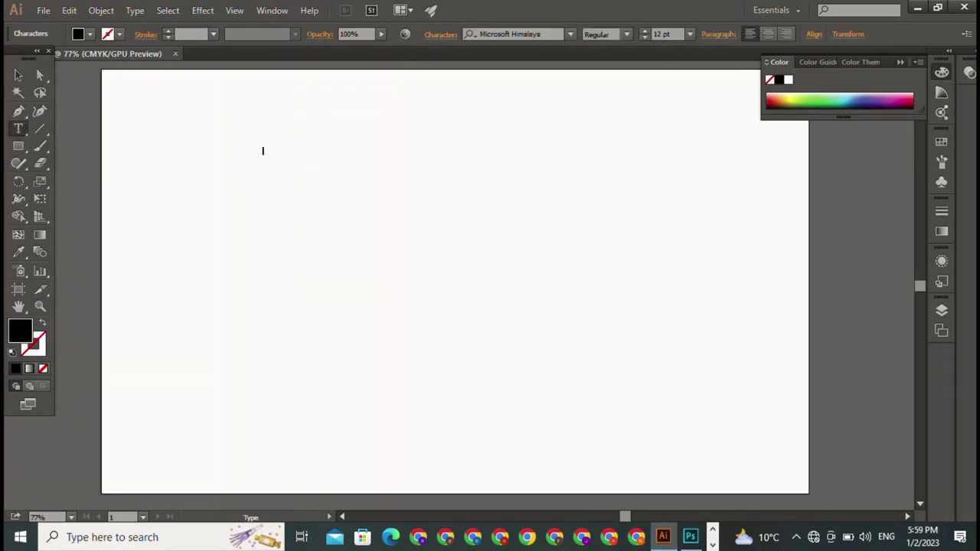
Type HAMZA on the artboard and scale it up to 175.5 pt black text.
click(263, 151)
text(IA)
key(Escape)
mouse_move(281, 154)
mouse_down()
mouse_move(414, 246)
mouse_move(514, 284)
mouse_up()
drag(388, 229, 405, 249)
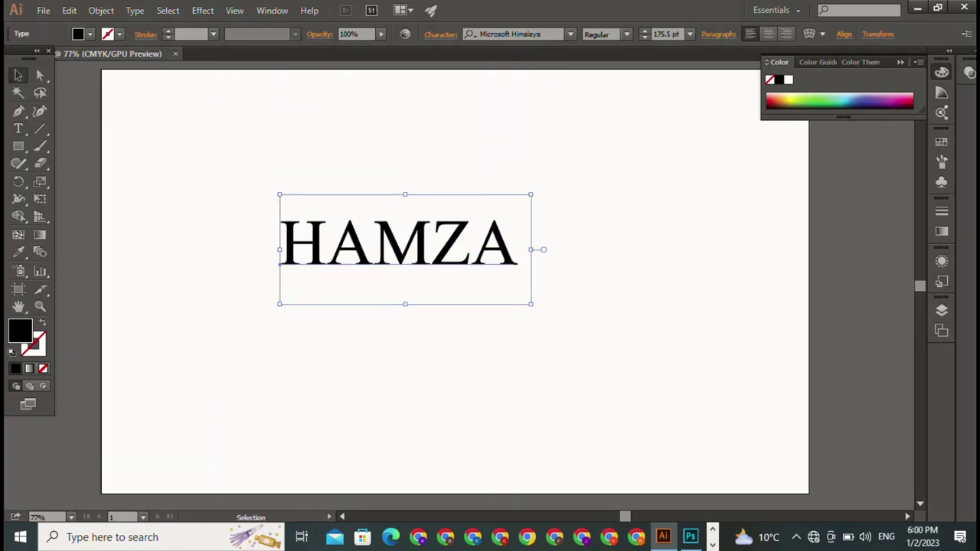
click(18, 129)
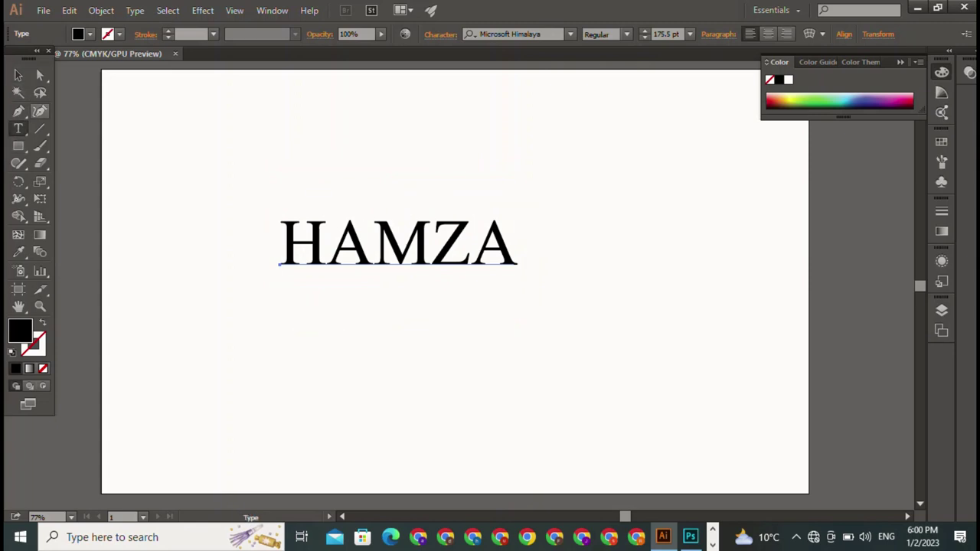
Draw a long thin black bar and narrow it to HAMZA's 420.779 pt width.
click(19, 145)
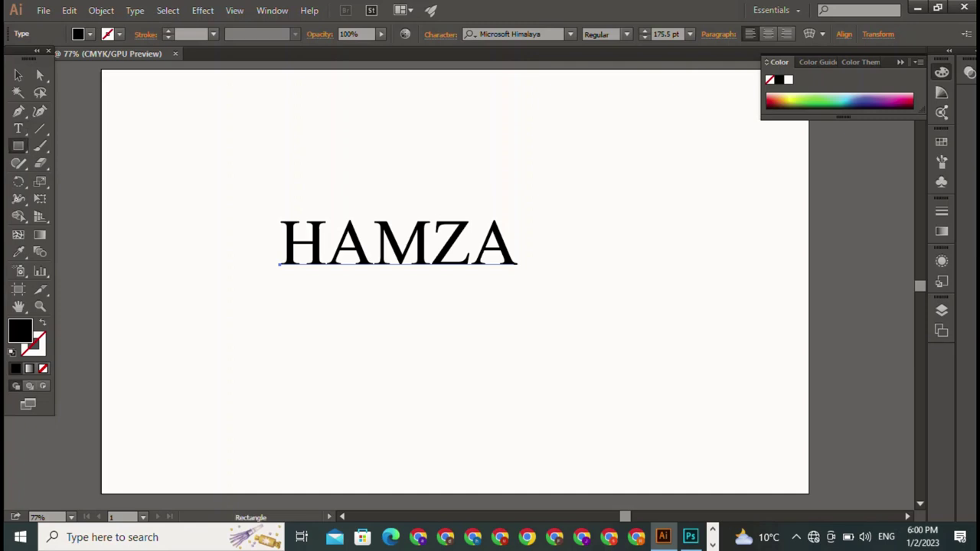
mouse_move(269, 288)
mouse_down()
mouse_move(574, 313)
mouse_move(576, 289)
mouse_move(517, 290)
mouse_up()
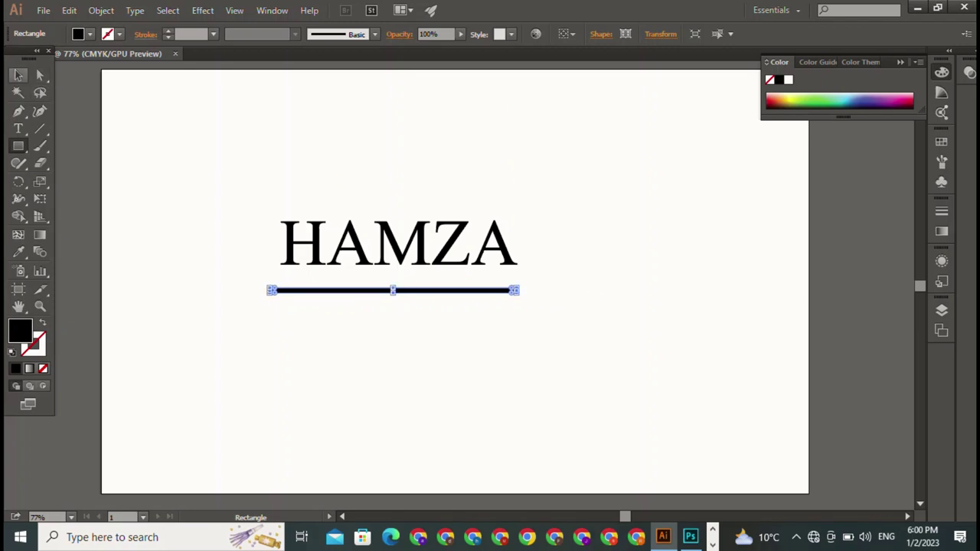
key(v)
key(ctrl+shift+a)
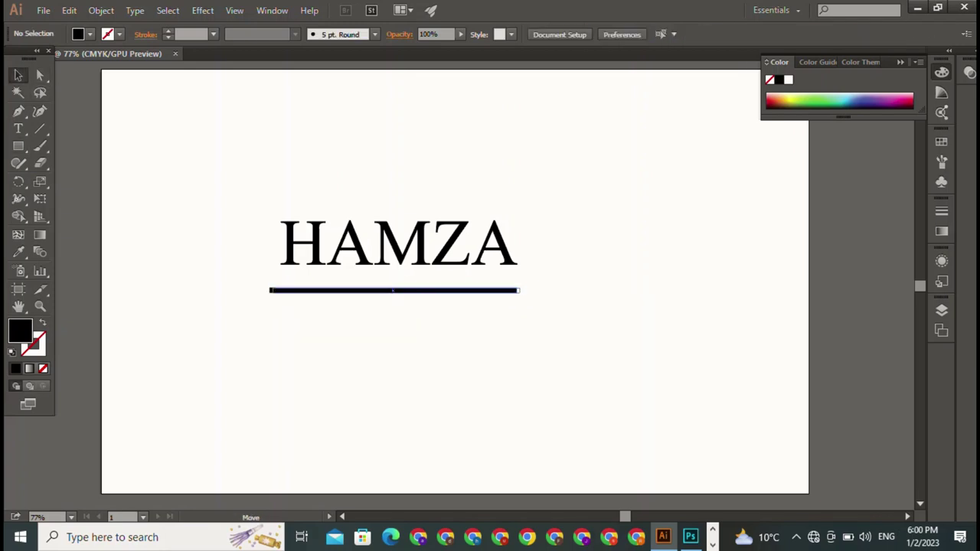
drag(392, 290, 409, 250)
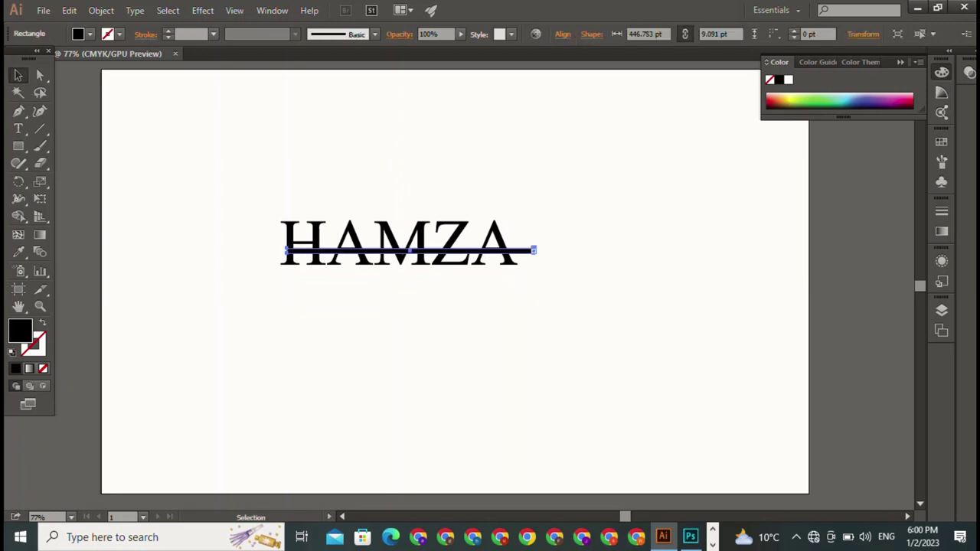
drag(531, 250, 518, 251)
Move the bar just below HAMZA as an underline and select both objects.
drag(402, 251, 399, 282)
key(ctrl+shift+a)
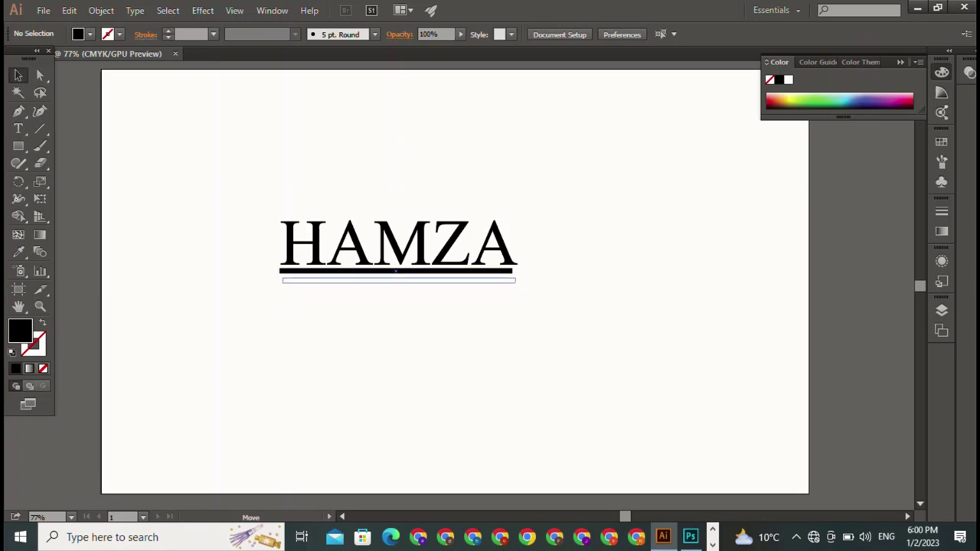
key(ctrl+shift+a)
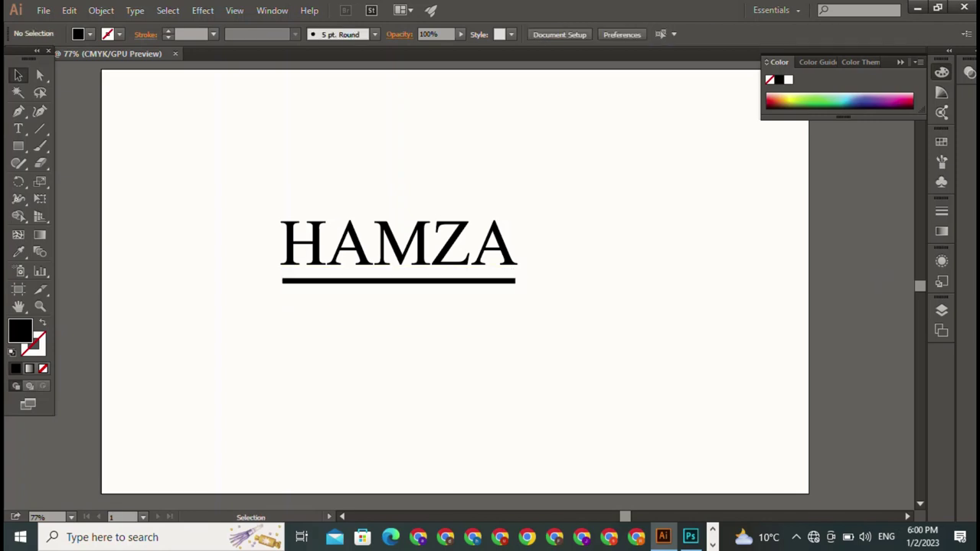
drag(280, 164, 529, 361)
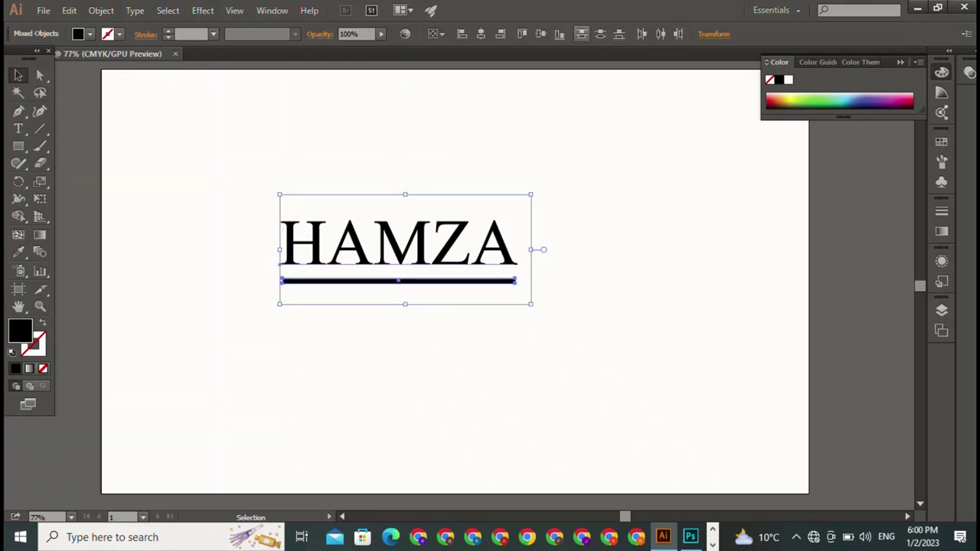
Align the bar horizontally centred on HAMZA and bottom-aligned beneath it.
click(581, 34)
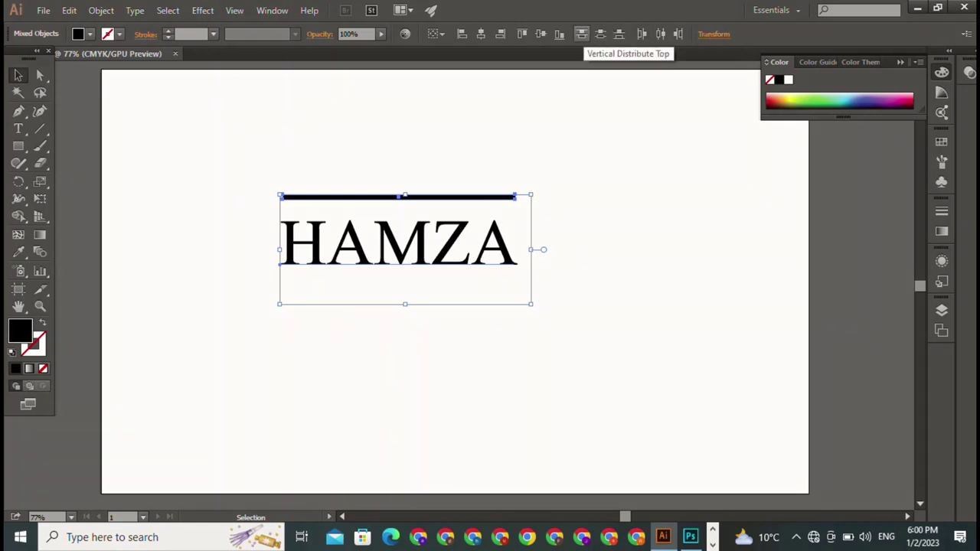
click(559, 34)
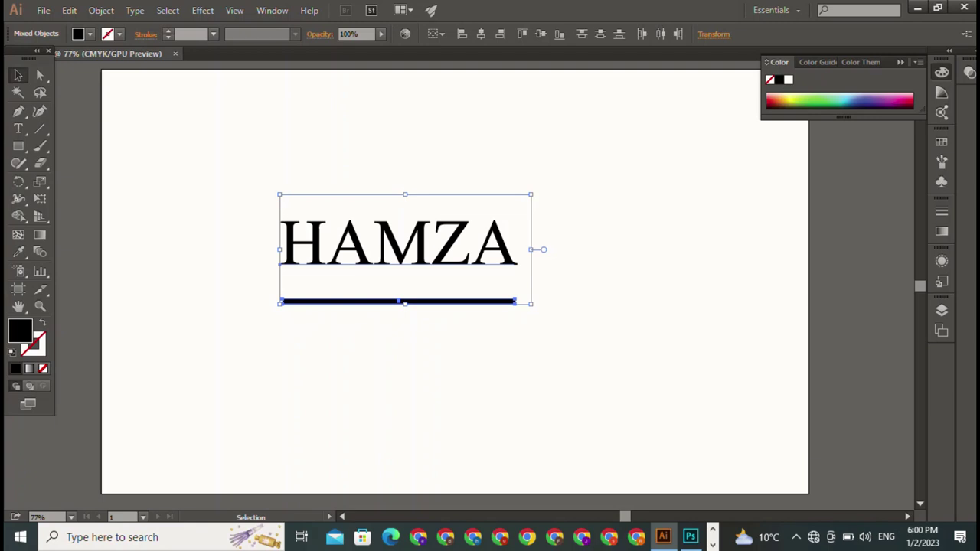
click(540, 34)
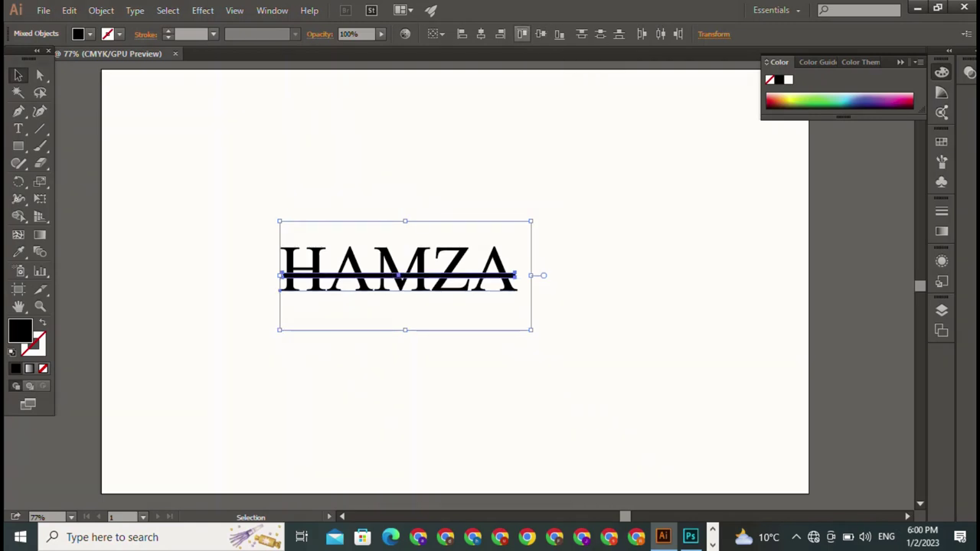
click(521, 33)
click(500, 34)
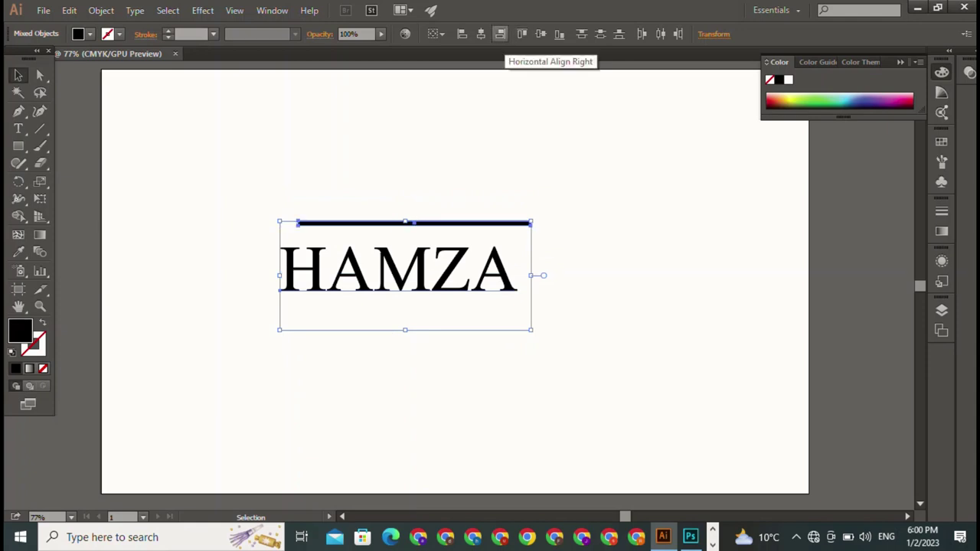
click(481, 34)
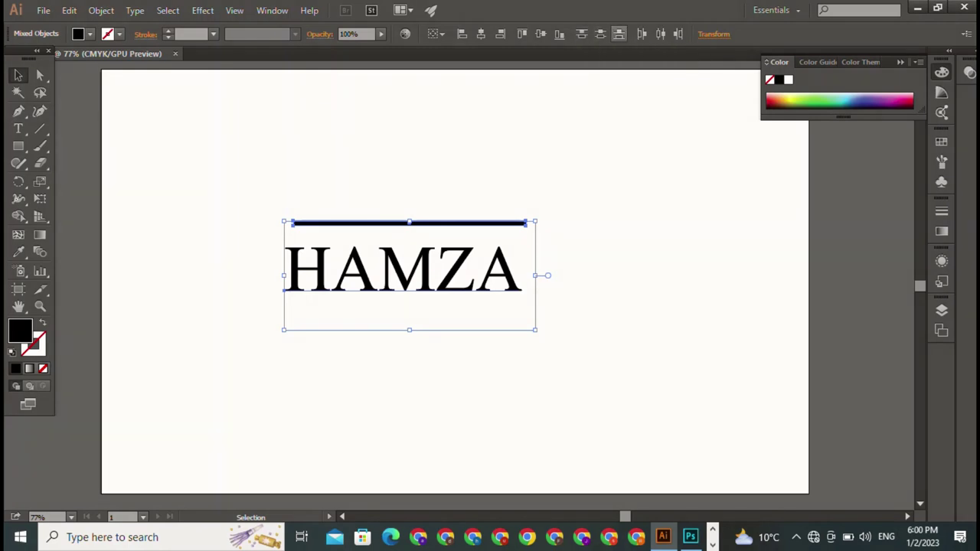
click(559, 34)
Move the black bar up to sit snugly under HAMZA's baseline.
key(ctrl+shift+a)
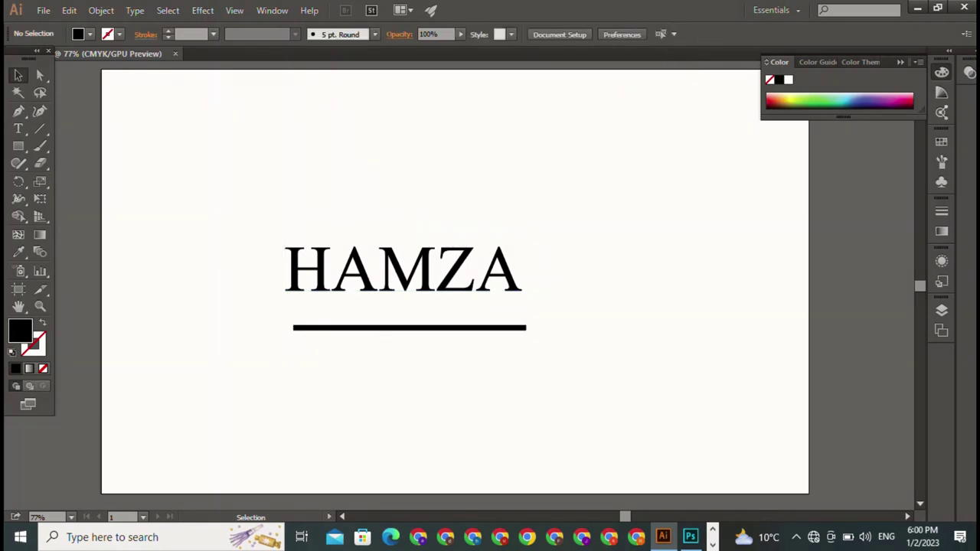
key(ctrl+a)
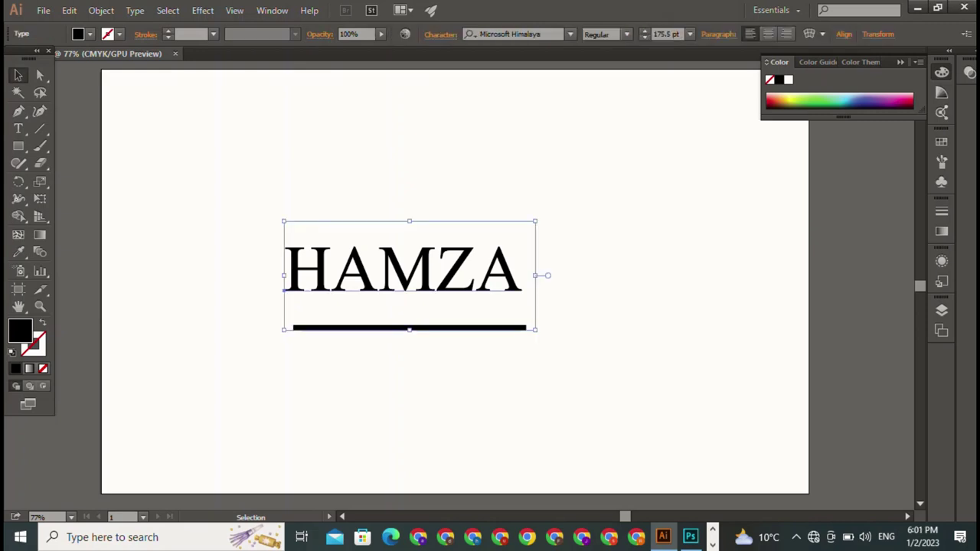
key(ctrl+shift+a)
key(ctrl+a)
right_click(465, 267)
key(Escape)
key(ctrl+shift+a)
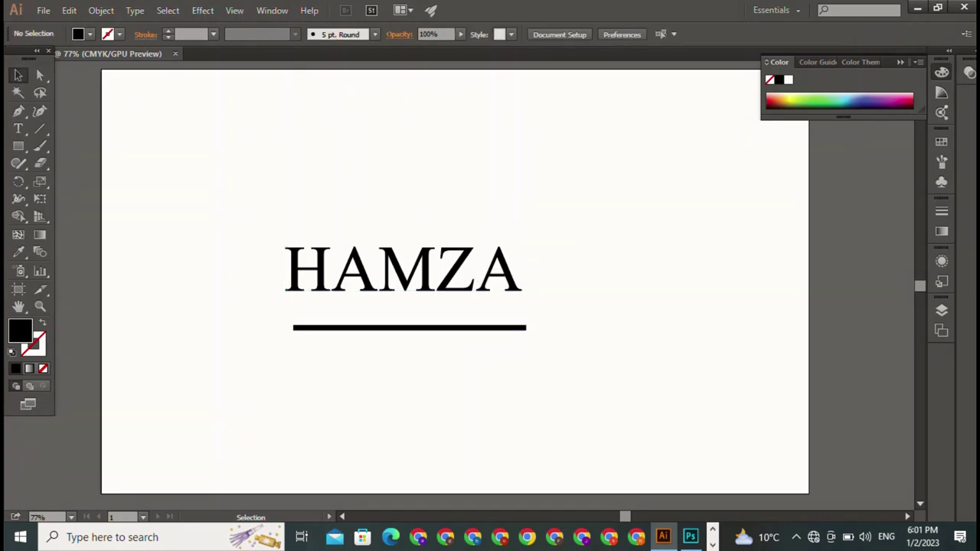
mouse_move(409, 327)
mouse_down()
mouse_move(413, 374)
mouse_move(404, 303)
mouse_up()
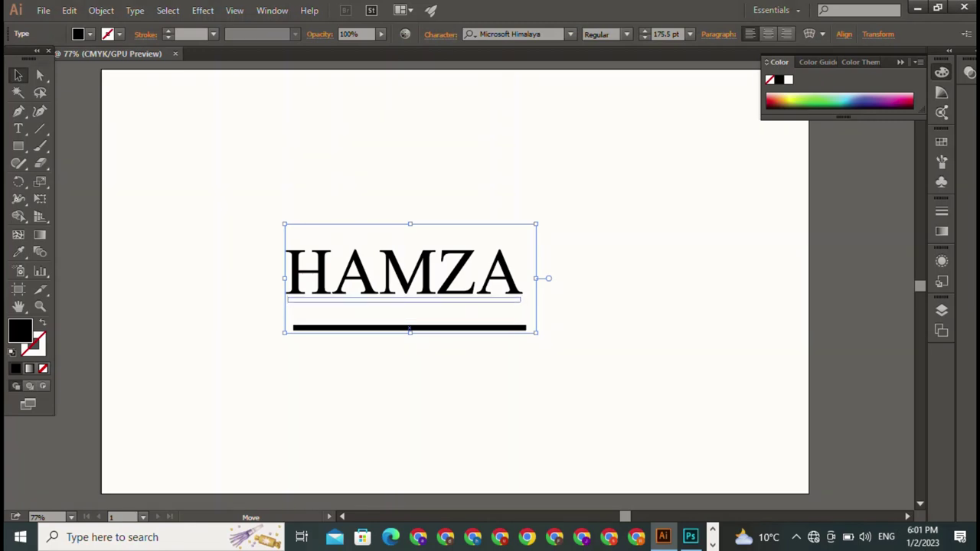
drag(404, 303, 398, 316)
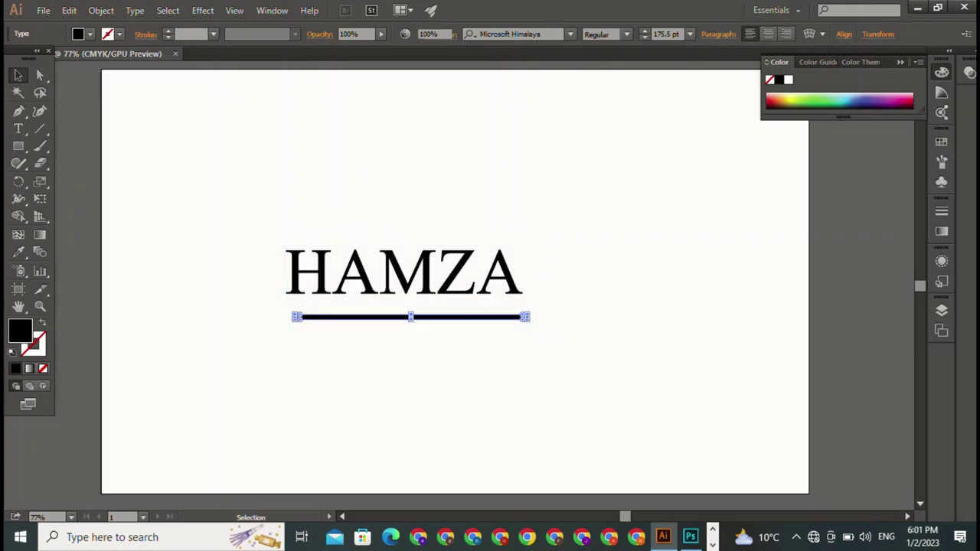
key(ctrl+shift+a)
Scale HAMZA down to about 99.69 pt and nudge it right onto the bar's left end.
key(ctrl+a)
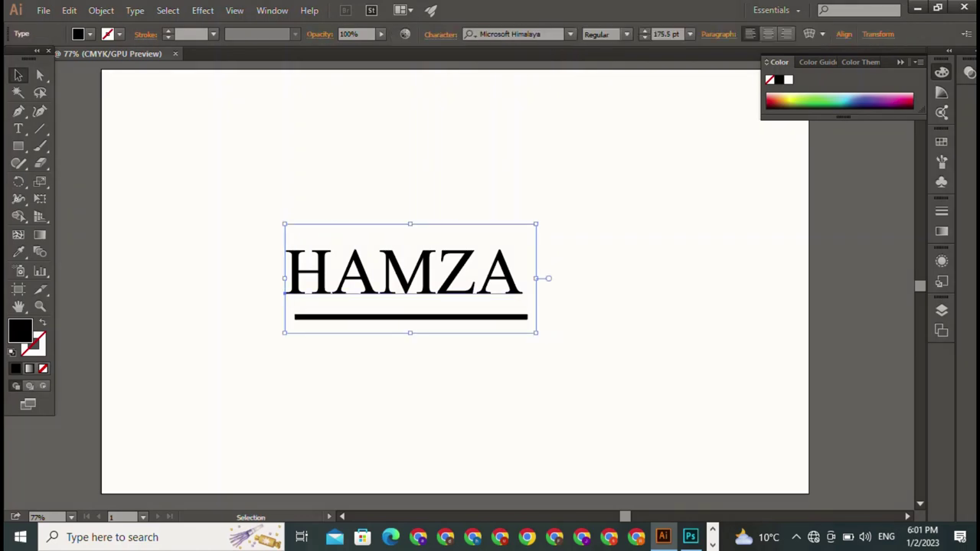
mouse_move(535, 224)
mouse_down()
mouse_move(491, 270)
mouse_move(427, 271)
mouse_up()
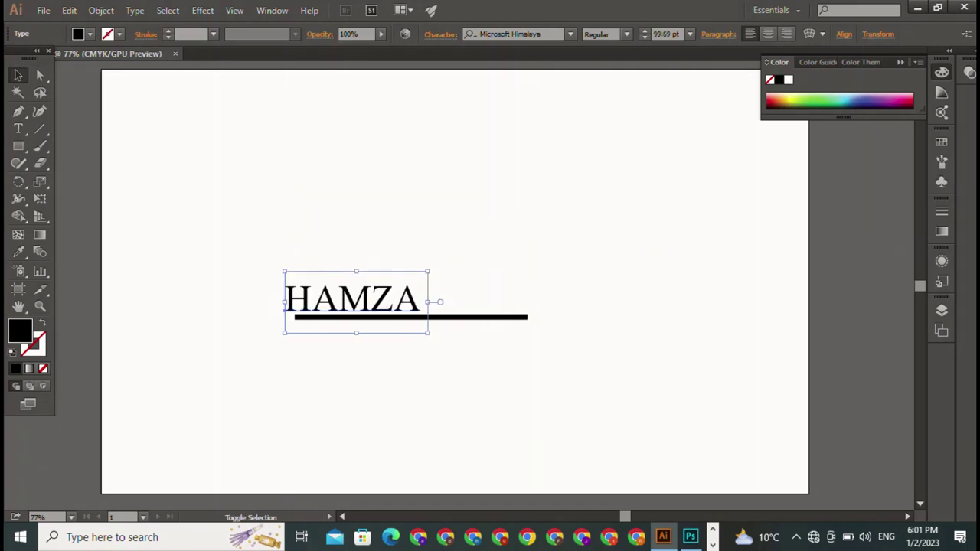
mouse_move(385, 302)
mouse_down()
mouse_move(439, 301)
mouse_move(396, 305)
mouse_up()
key(ctrl+shift+a)
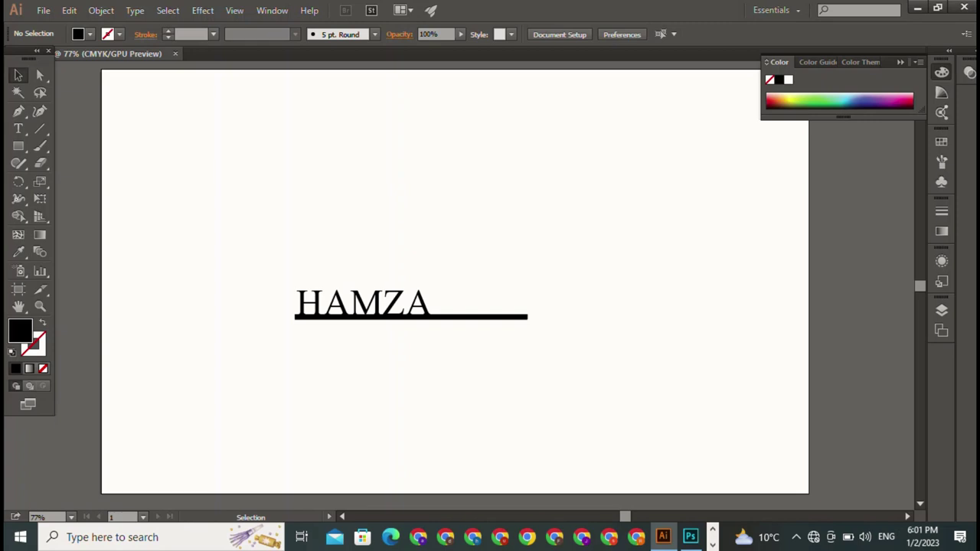
key(t)
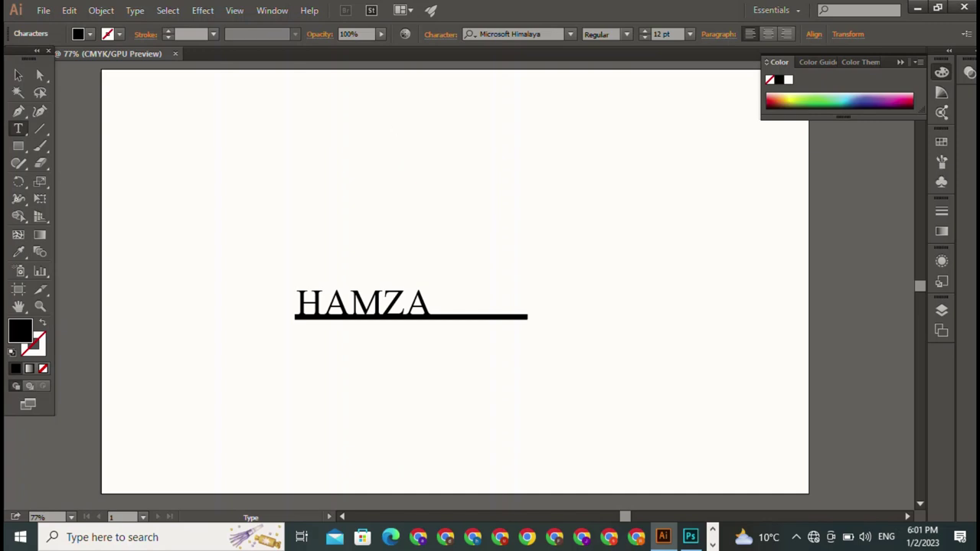
Add a small 12 pt PPARELS text line above the logo.
click(396, 129)
text(M)
text(Z)
key(Escape)
Set the PPARELS text in the Orator Std Medium font.
click(570, 33)
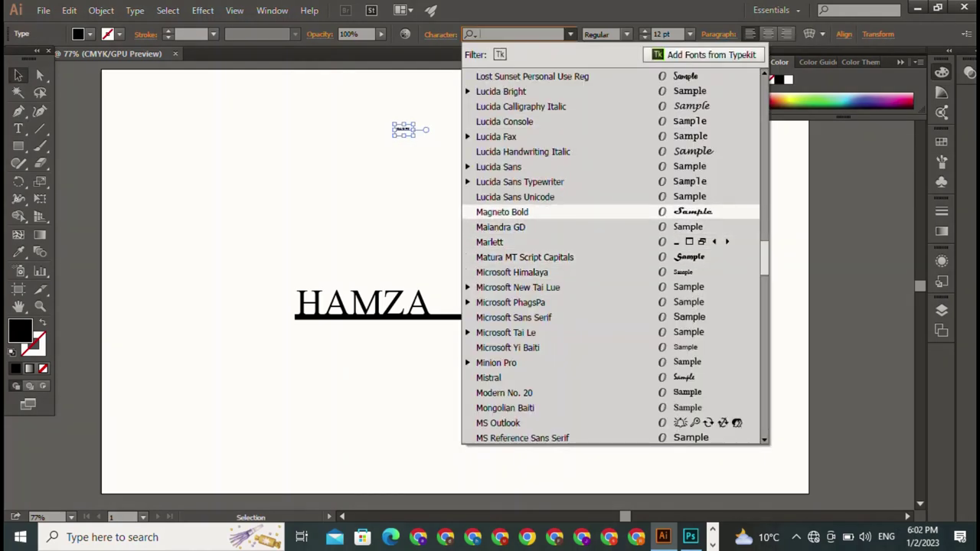
scroll(612, 252, down, 4)
scroll(612, 252, down, 2)
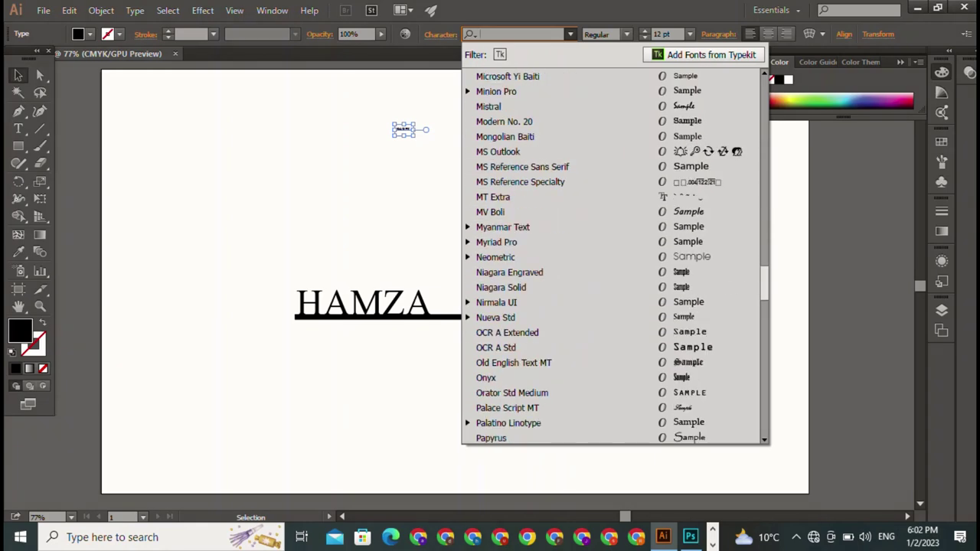
scroll(613, 253, down, 1)
scroll(574, 153, down, 2)
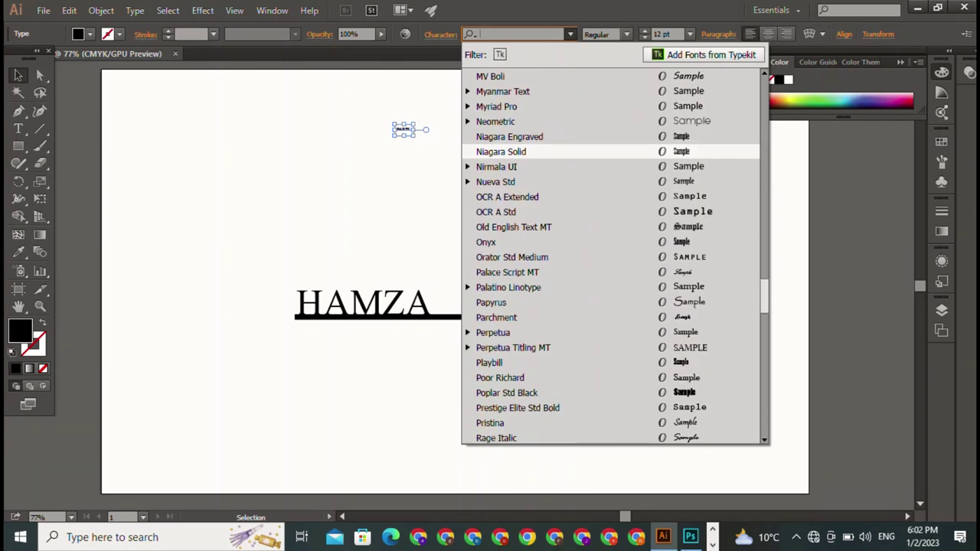
scroll(574, 123, down, 3)
key(Down)
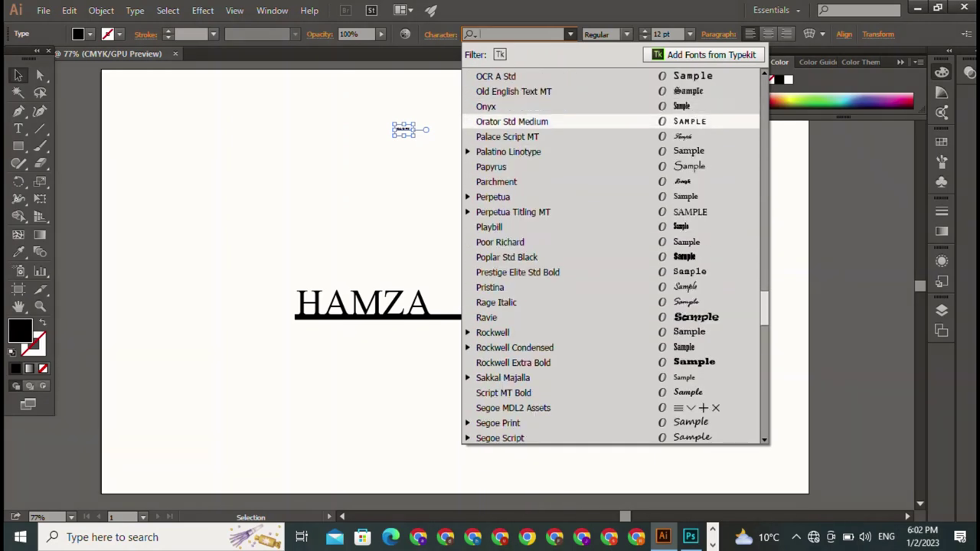
key(Down)
key(Up)
key(Return)
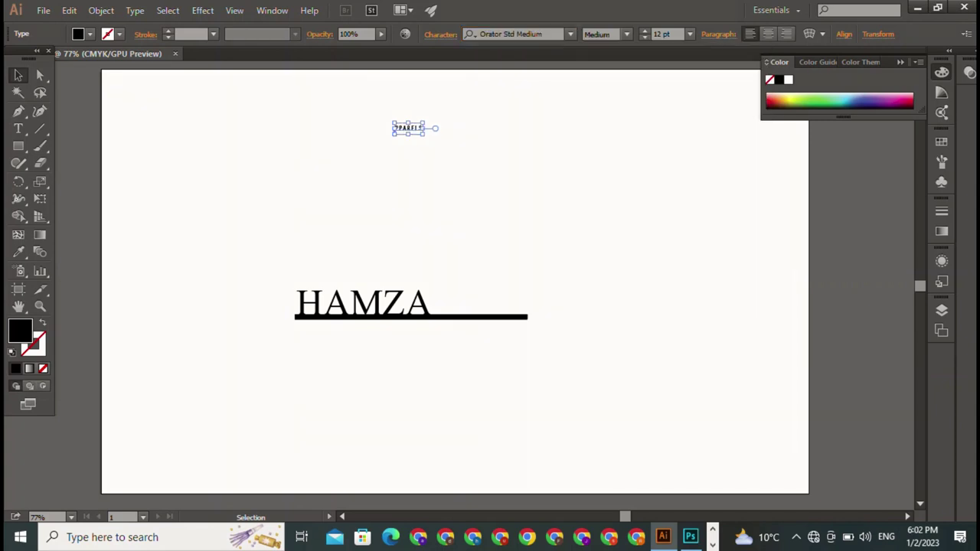
Enlarge PPARELS, then squash and narrow it into wide capitals below the bar.
drag(423, 135, 673, 218)
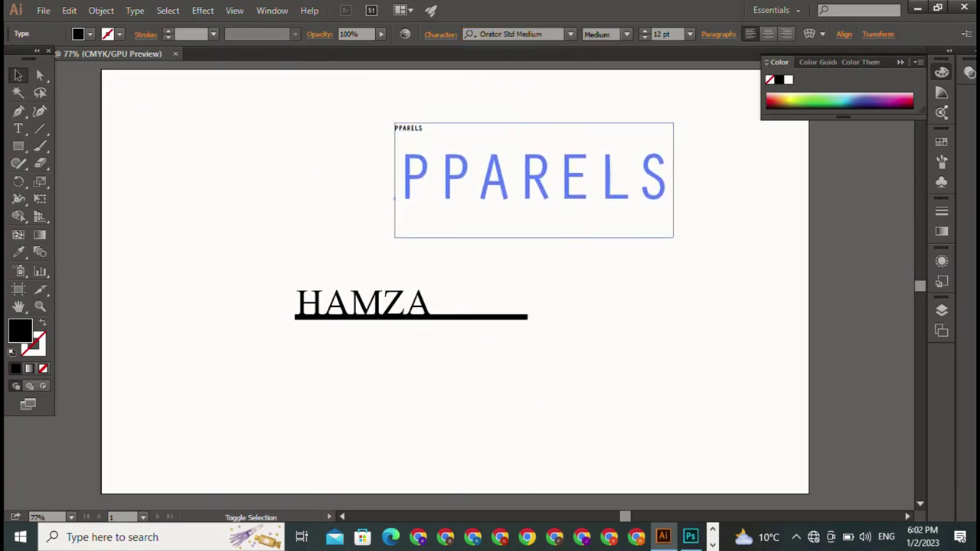
mouse_move(534, 143)
mouse_down()
mouse_move(533, 185)
mouse_move(419, 334)
mouse_up()
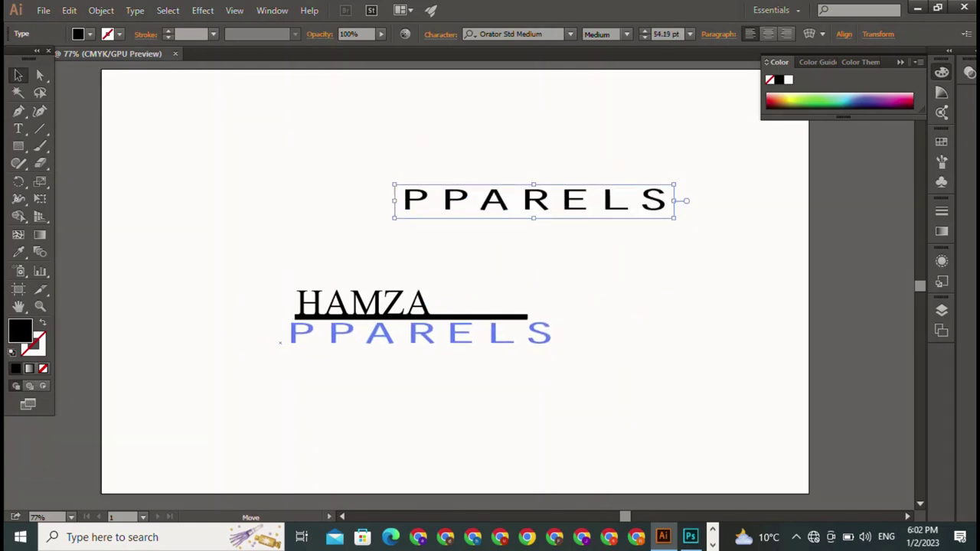
drag(560, 334, 526, 334)
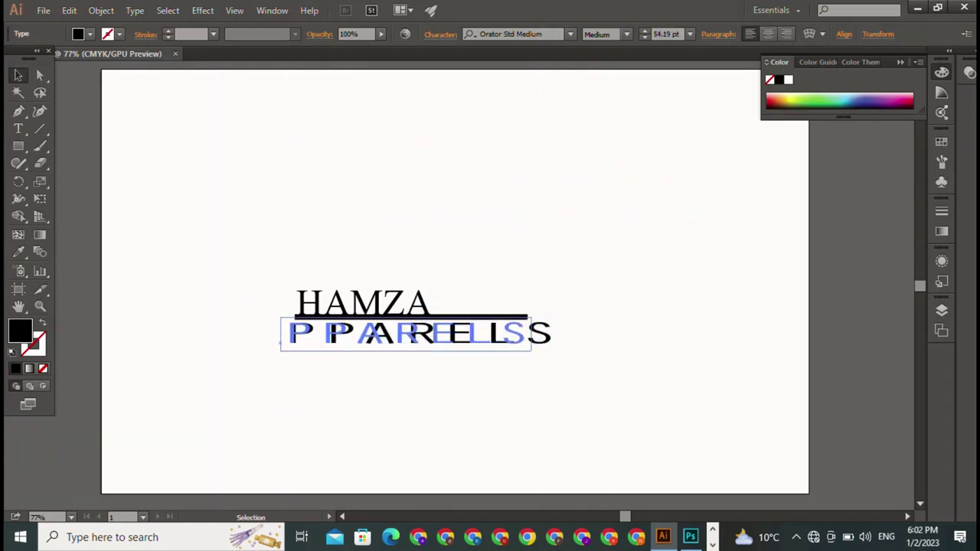
key(ctrl+shift+a)
click(402, 334)
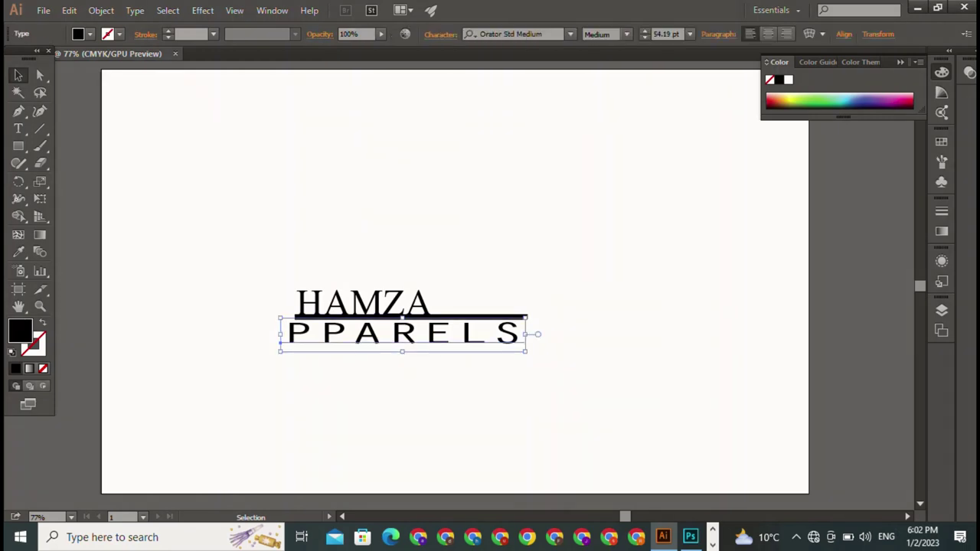
drag(280, 335, 297, 334)
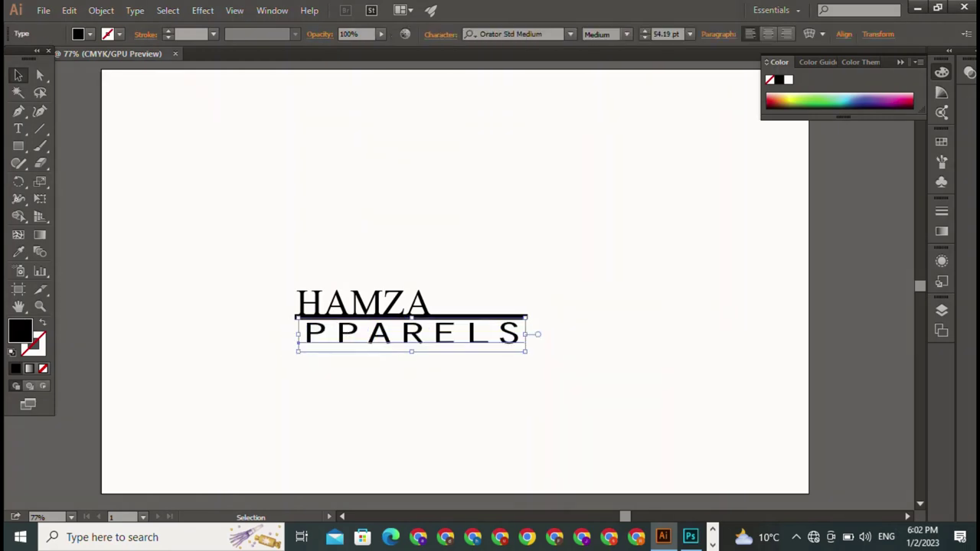
key(ctrl+shift+a)
Reduce PPARELS to 28.7 pt and line it up under the bar's right end.
key(ctrl+shift+comma)
key(ctrl+shift+comma)
key(ctrl+shift+comma)
key(ctrl+shift+comma)
key(ctrl+shift+comma)
key(ctrl+shift+comma)
key(ctrl+shift+comma)
key(ctrl+shift+comma)
key(ctrl+shift+comma)
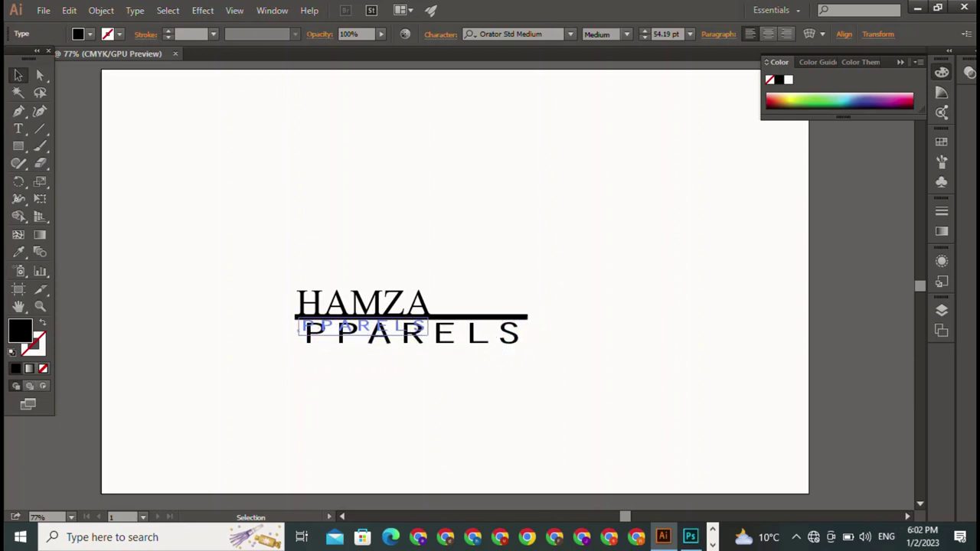
key(ctrl+shift+comma)
drag(360, 325, 464, 332)
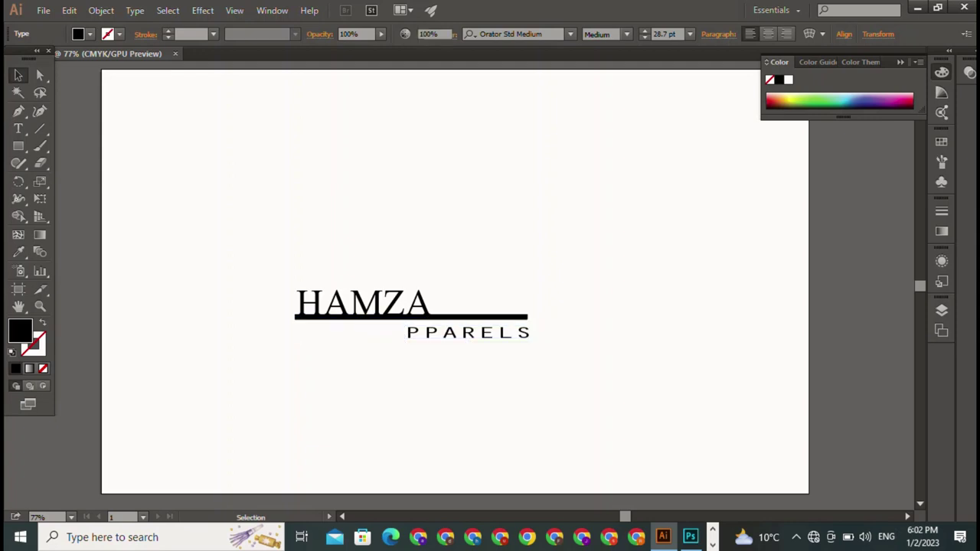
key(ctrl+shift+a)
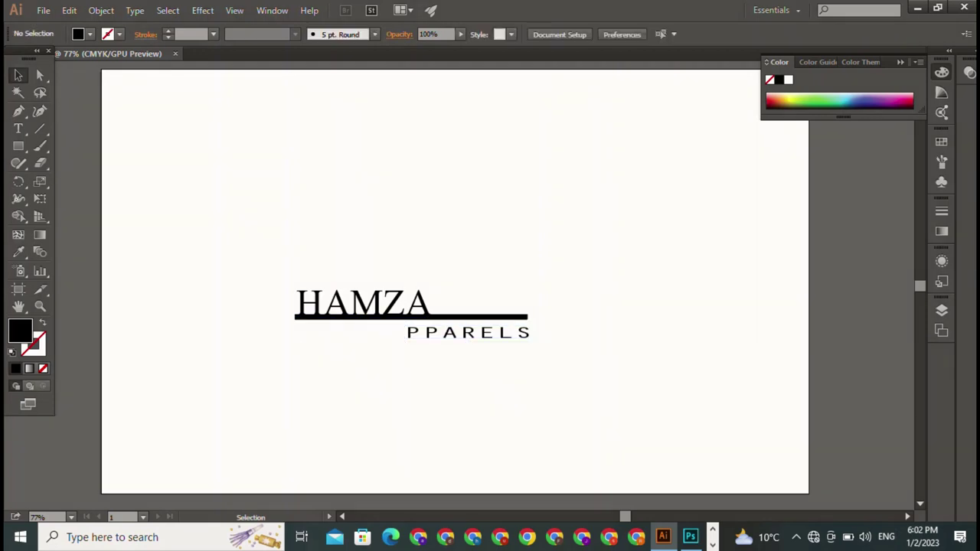
drag(276, 256, 526, 365)
key(ctrl+shift+a)
click(363, 303)
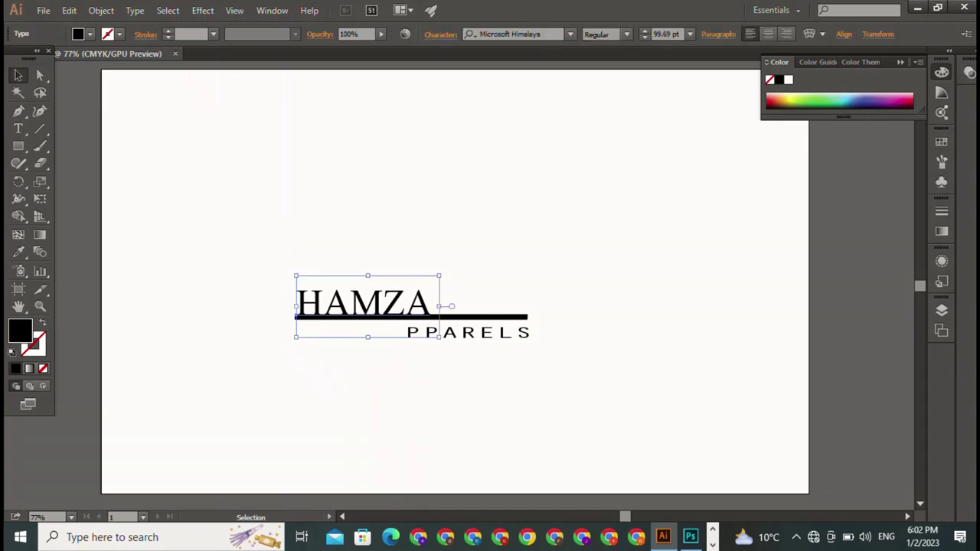
key(ctrl+shift+a)
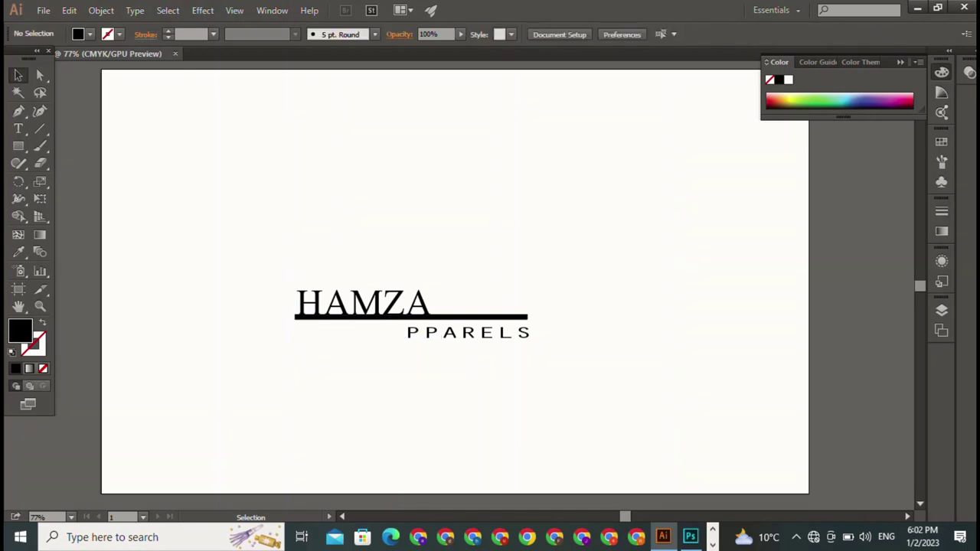
click(414, 316)
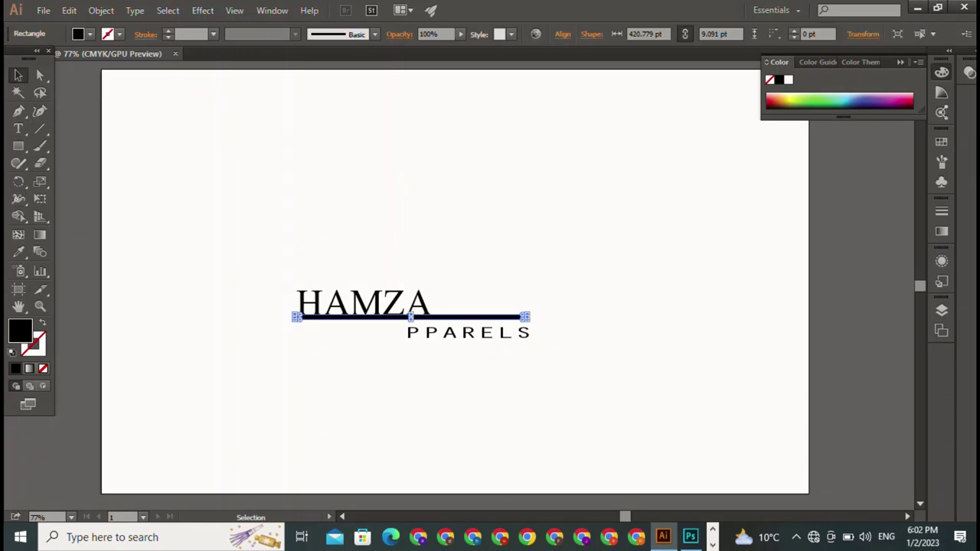
Fill the bar with pure red, hex FF0000, in the Color Picker.
double_click(20, 330)
text(FF0049)
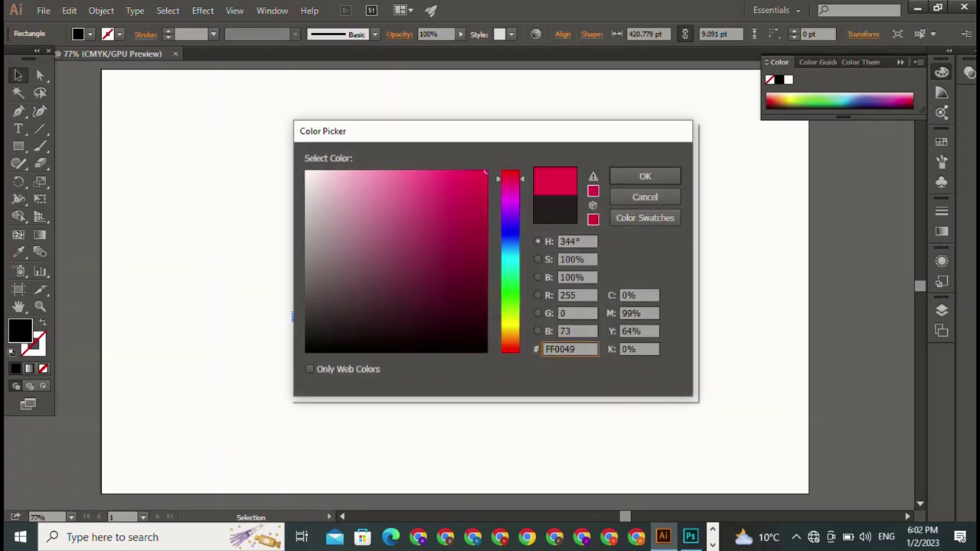
key(BackSpace)
key(BackSpace)
text(00)
click(644, 176)
key(ctrl+shift+a)
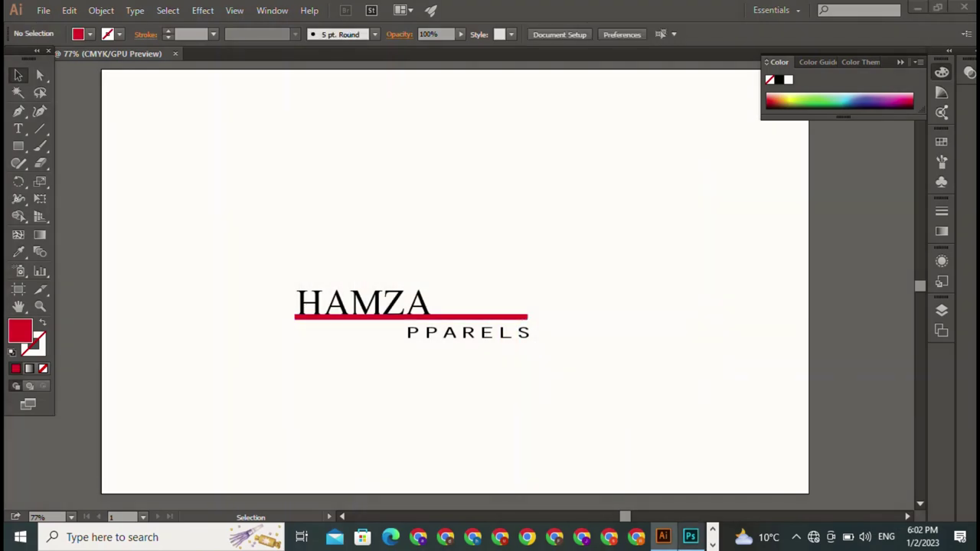
click(690, 536)
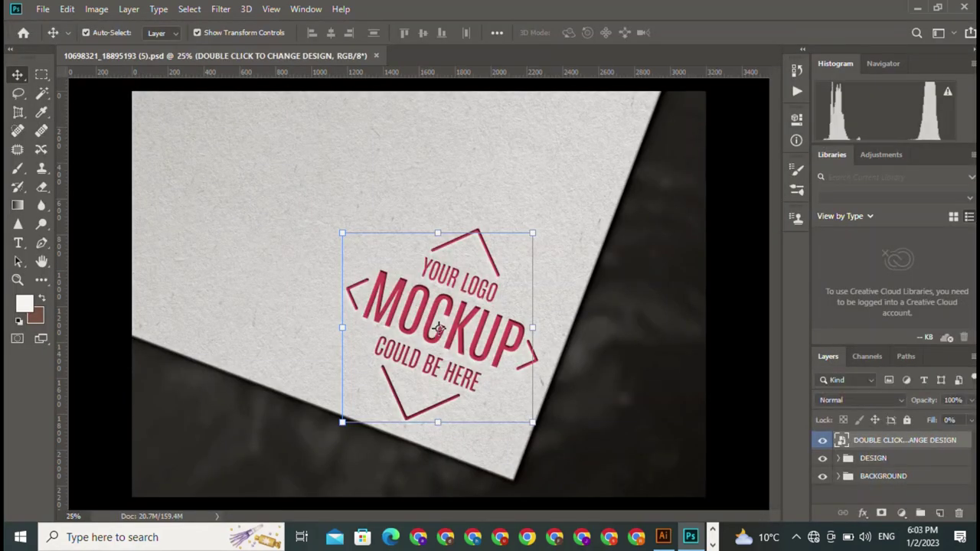
Open the paper mockup's Capa 51.psb contents, hide the placeholder, and drag the logo over.
double_click(438, 328)
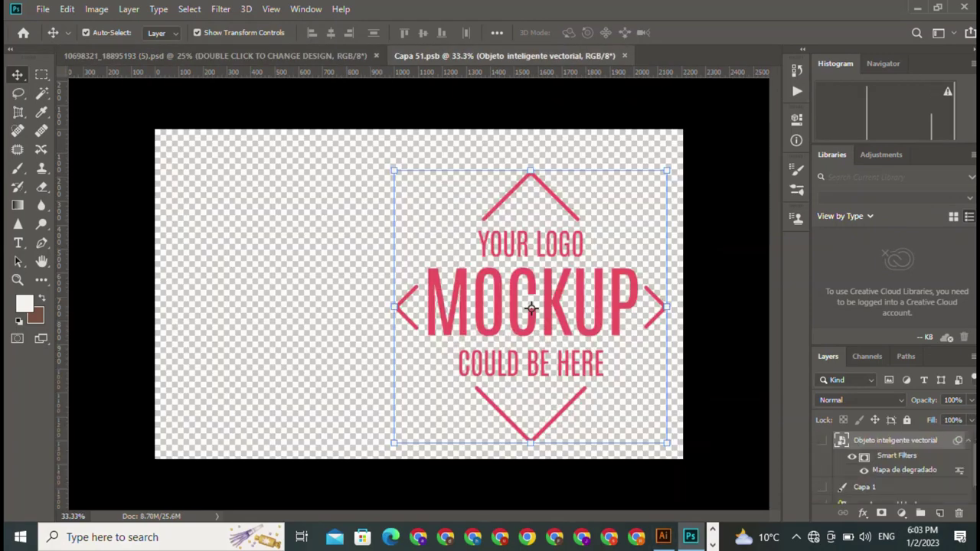
click(822, 440)
click(663, 537)
drag(243, 227, 623, 424)
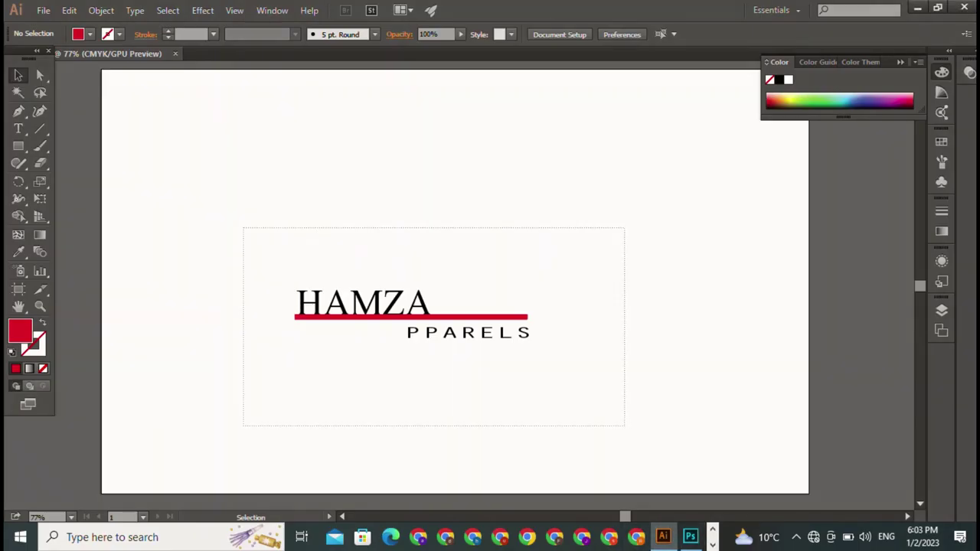
drag(436, 315, 689, 537)
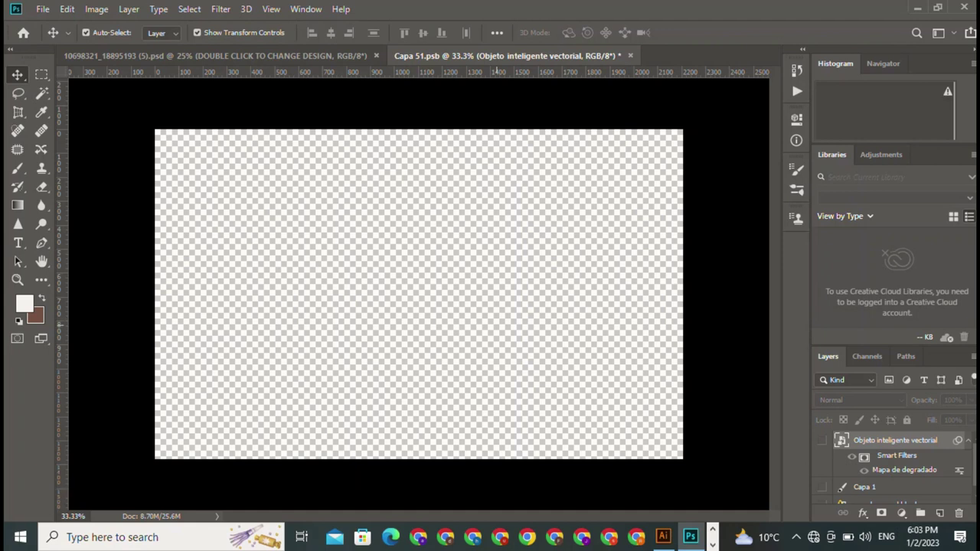
Place the logo lower-left in Capa 51.psb and save it so the paper mockup updates.
key(ctrl+v)
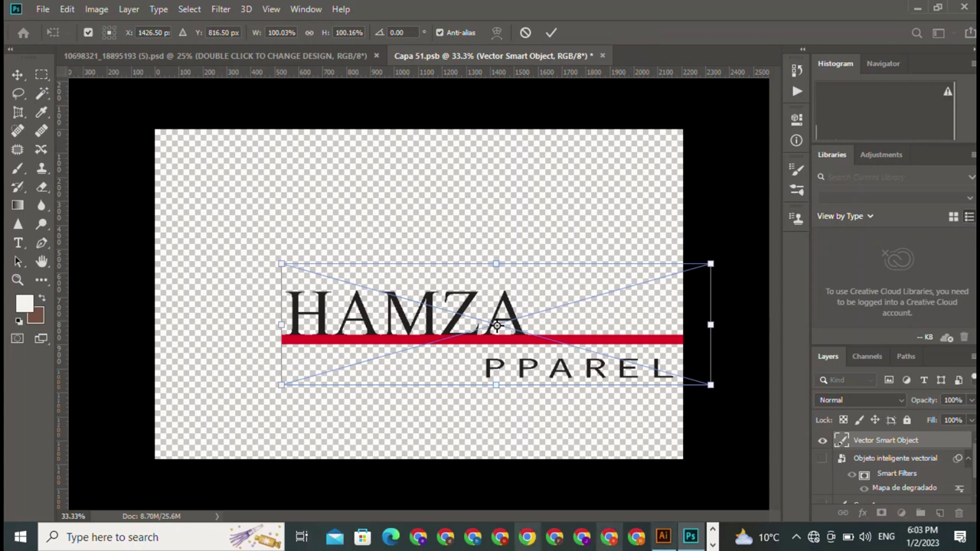
drag(496, 326, 459, 399)
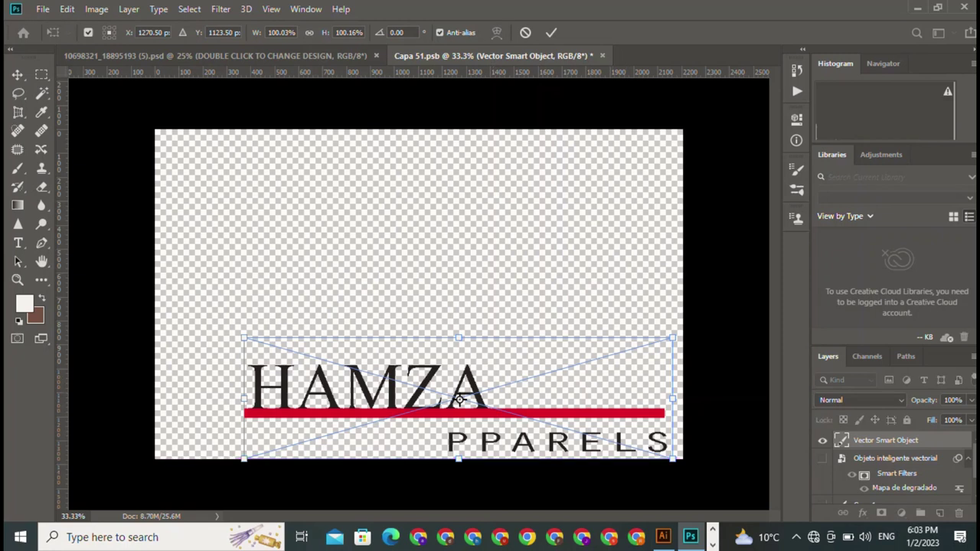
click(551, 32)
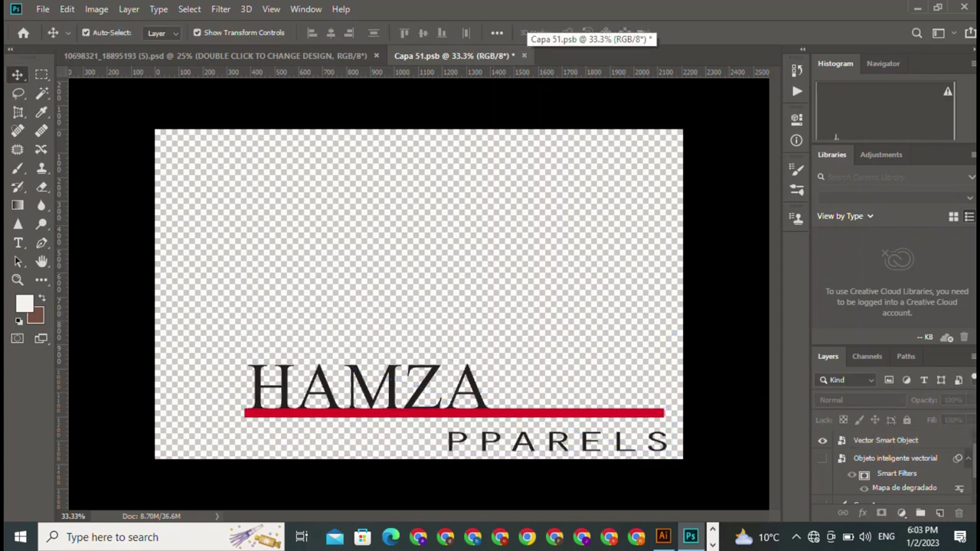
click(524, 55)
click(427, 208)
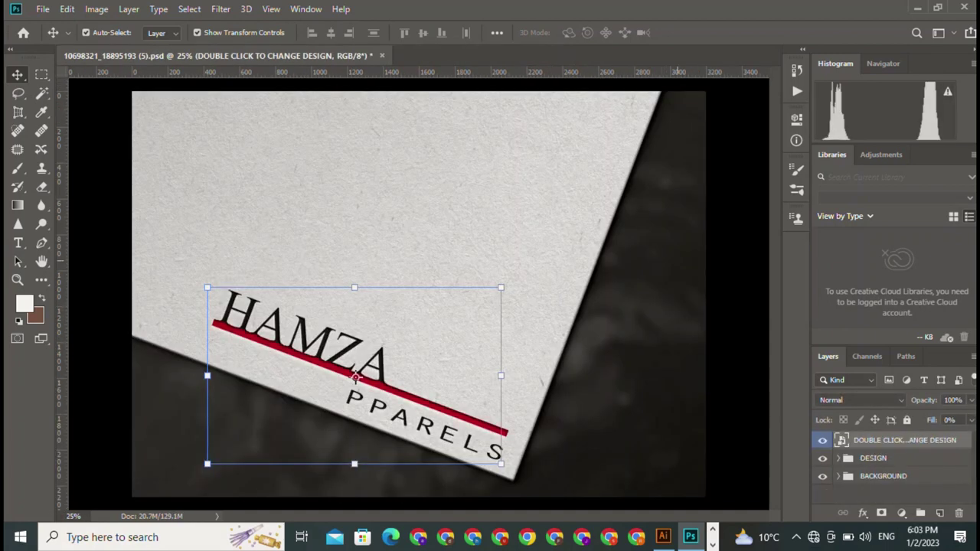
click(500, 369)
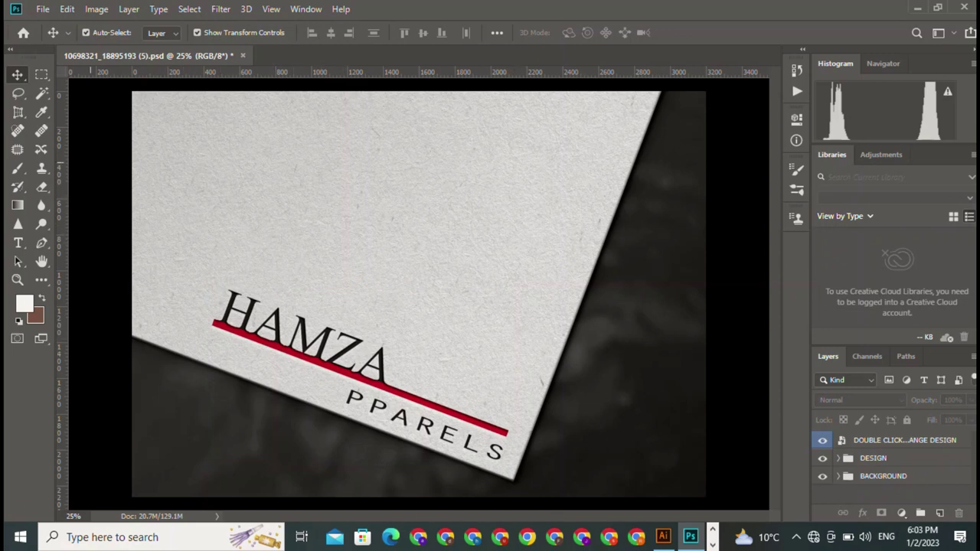
click(42, 9)
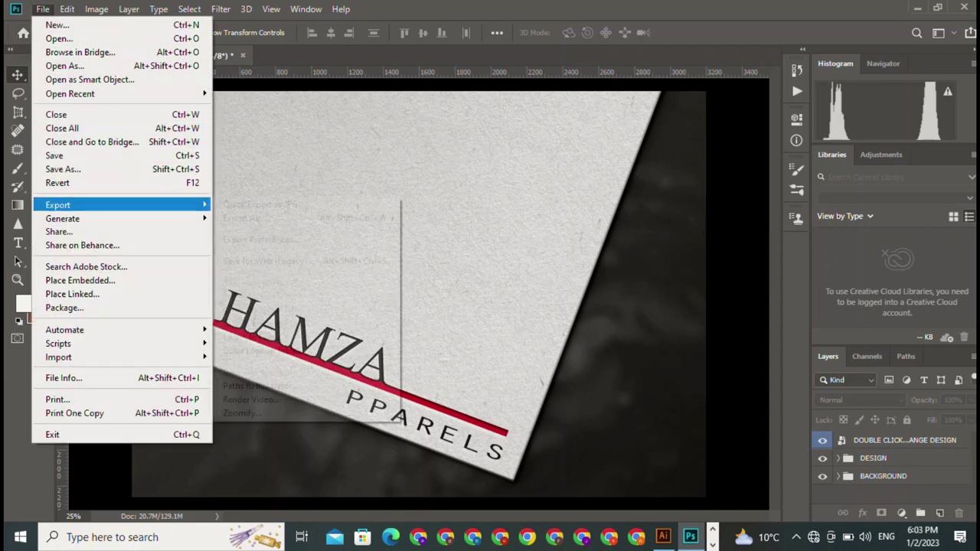
Save the paper mockup as a High JPEG in the jpg folder, appending 'jhgafg' to the name.
click(268, 261)
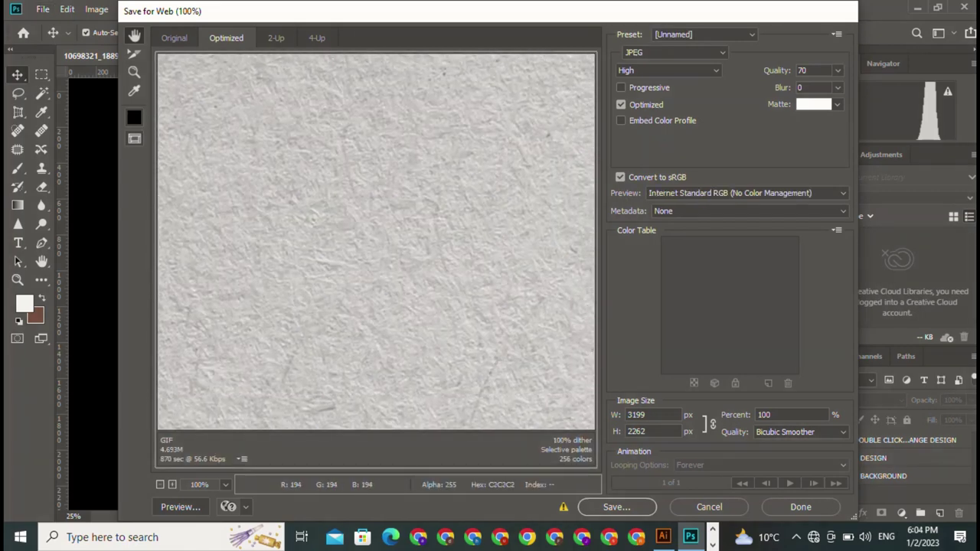
click(173, 37)
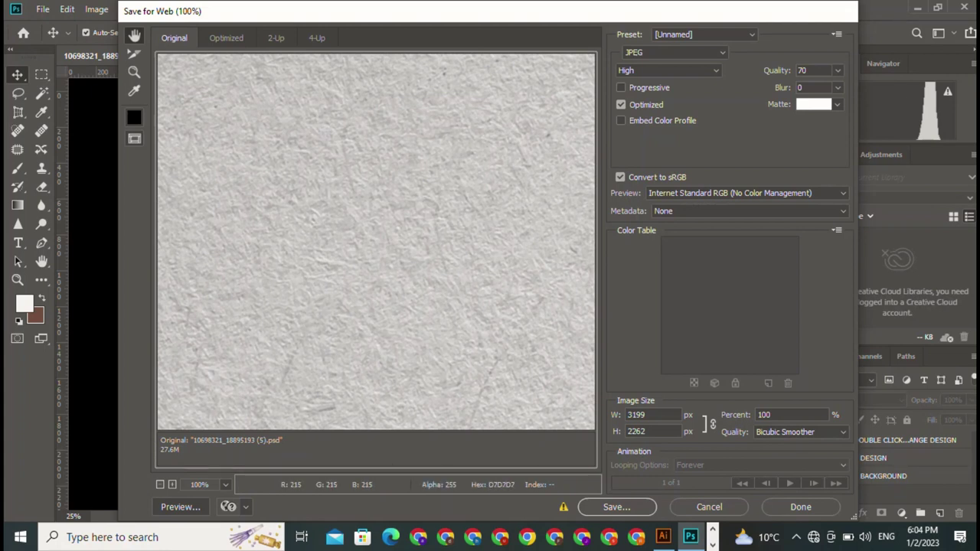
click(617, 507)
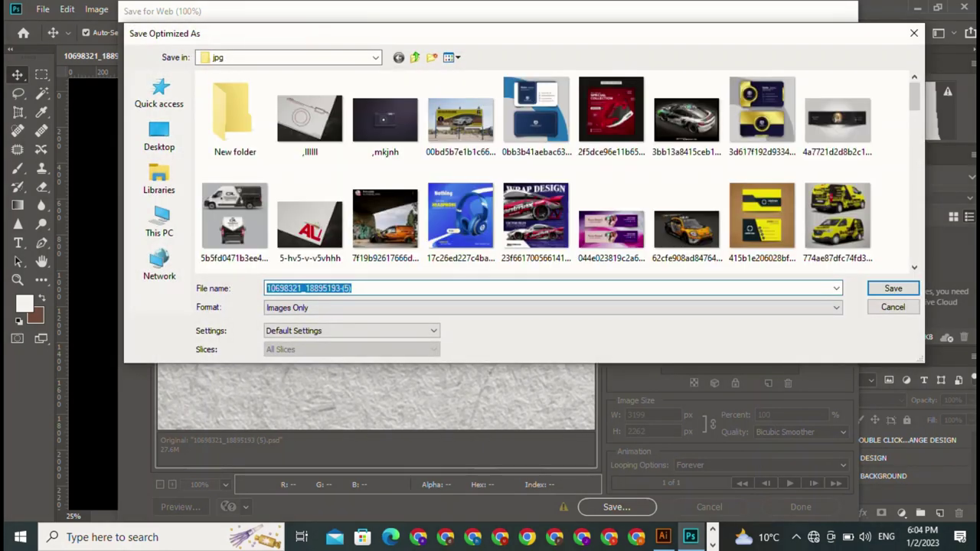
click(350, 288)
text(jhgaf)
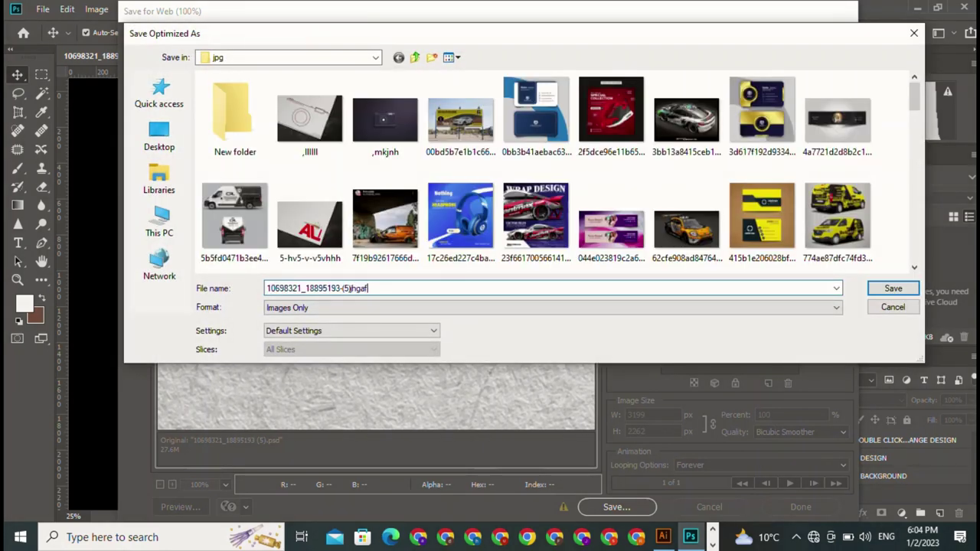
text(g)
click(892, 288)
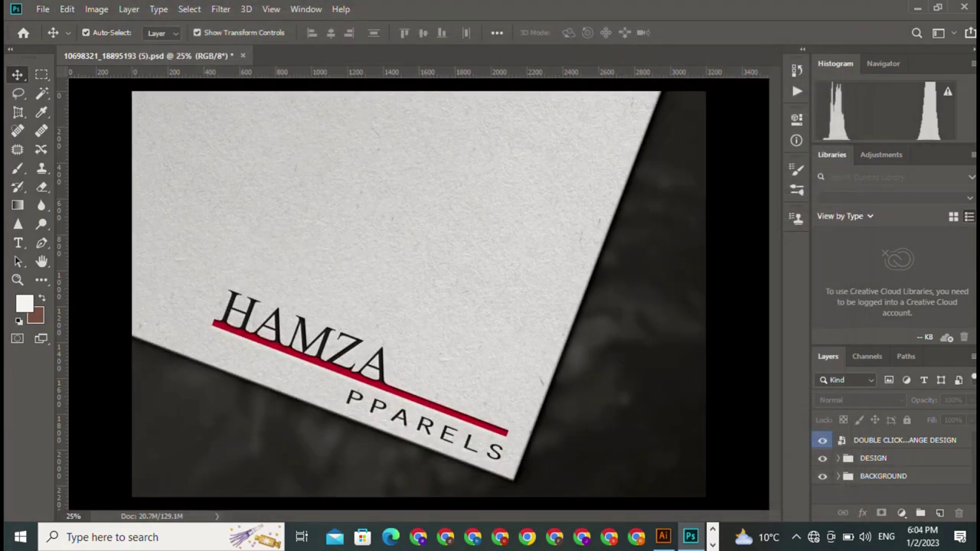
click(243, 55)
Discard the previous mockup changes, open the wall mockup's placeholder contents, and hide the BRAND logo.
click(488, 208)
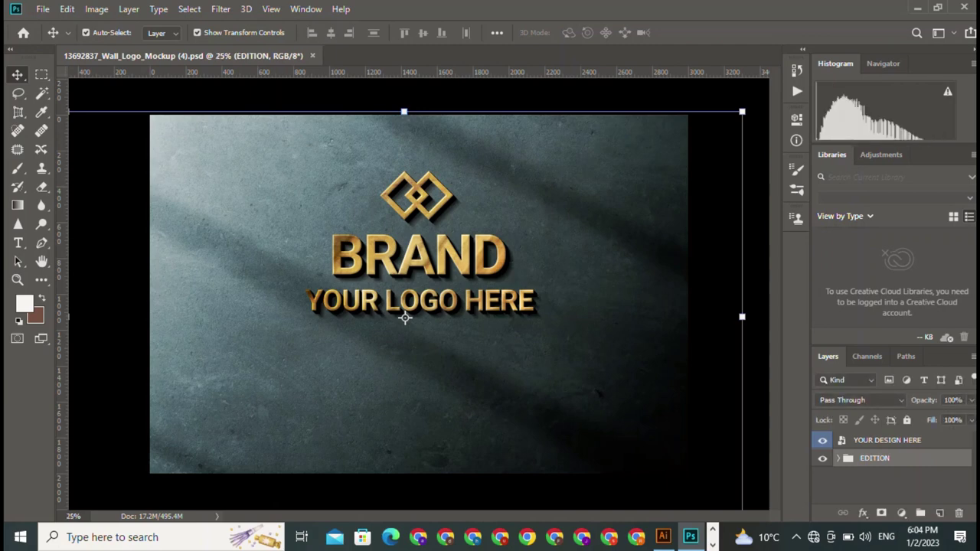
double_click(419, 245)
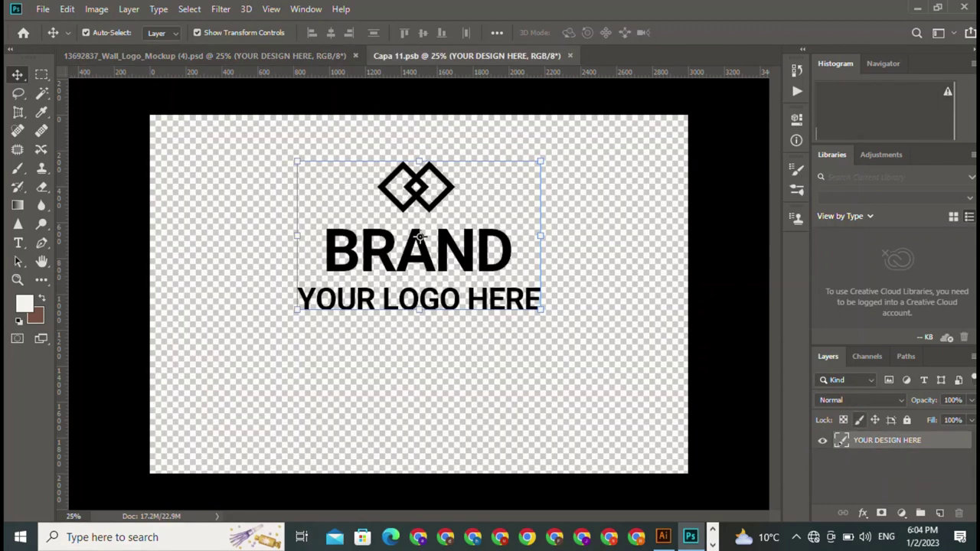
click(822, 440)
Place the HAMZA PPARELS logo from Illustrator onto the empty placeholder canvas.
click(663, 536)
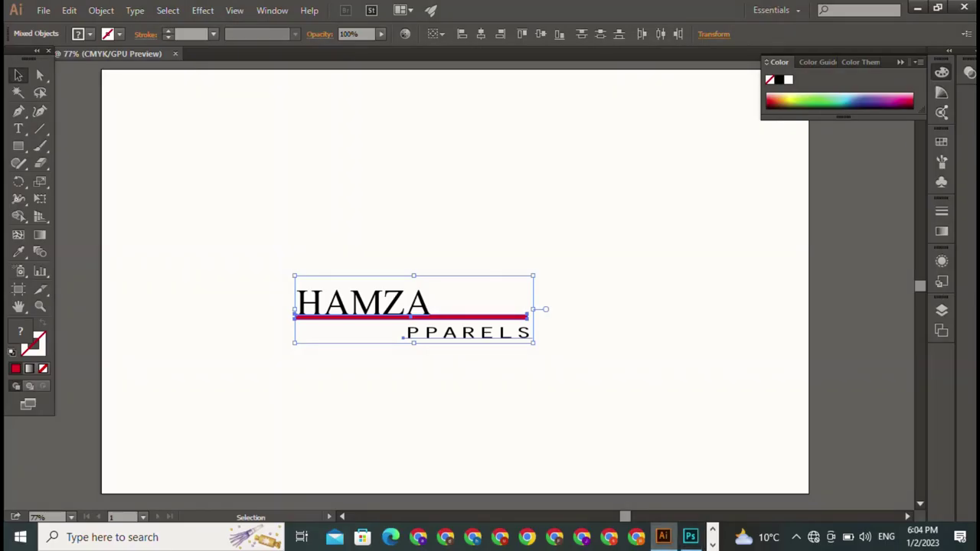
drag(413, 309, 690, 537)
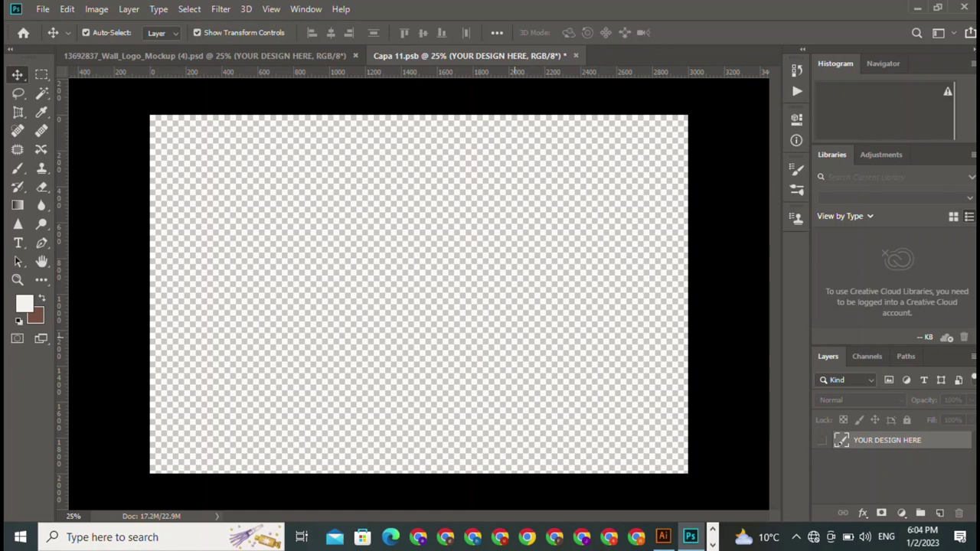
mouse_move(518, 73)
mouse_down()
mouse_move(514, 337)
mouse_move(419, 265)
mouse_up()
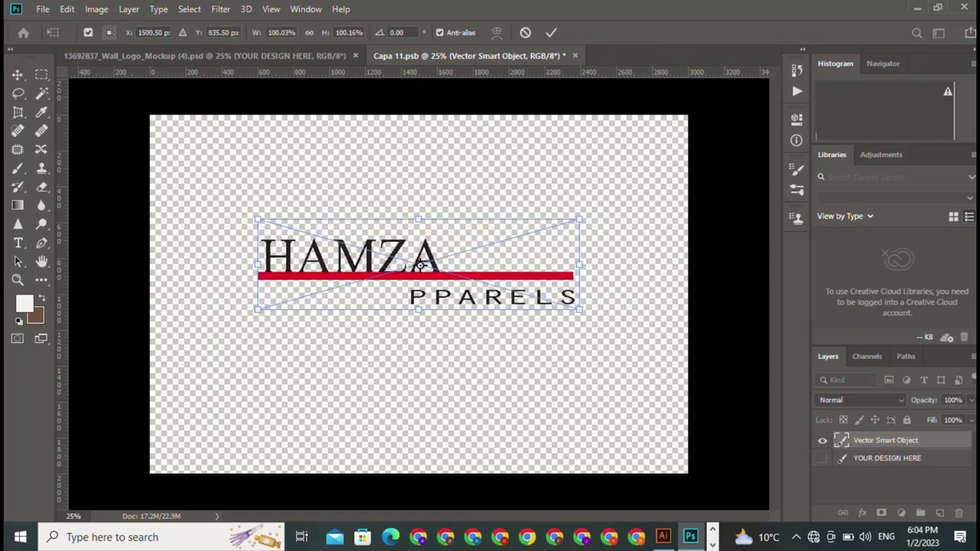
key(Return)
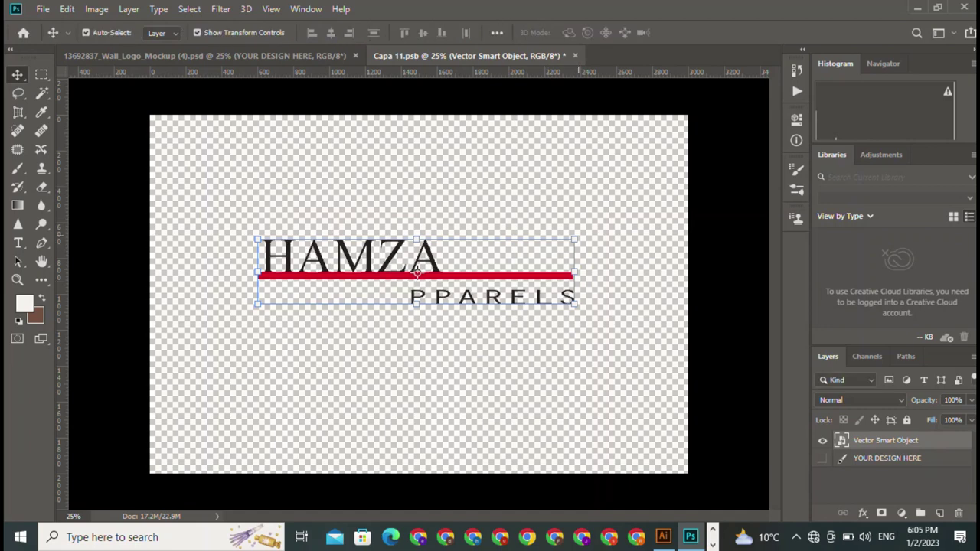
Scale the placed logo to about 114% and centre it on the canvas.
key(ctrl+t)
drag(417, 272, 481, 207)
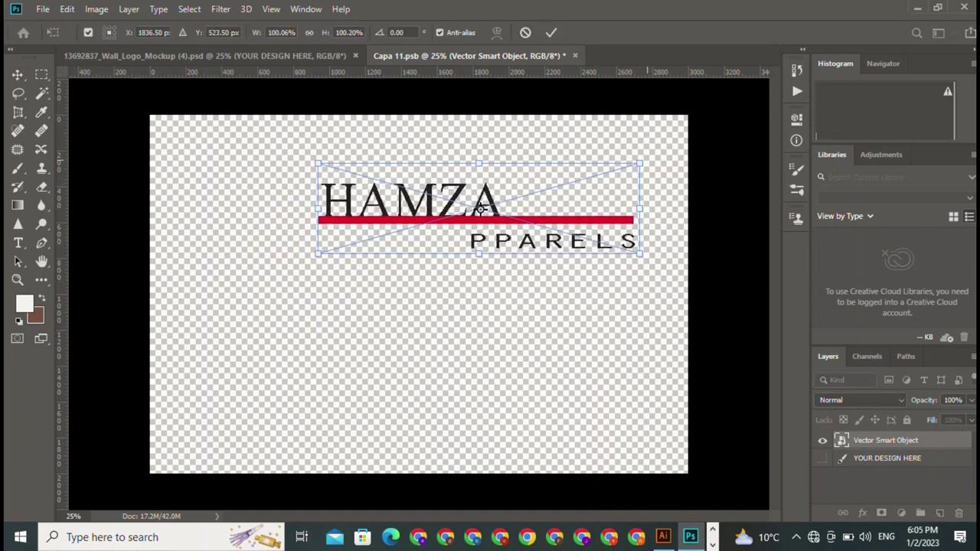
drag(640, 164, 678, 152)
drag(503, 204, 428, 276)
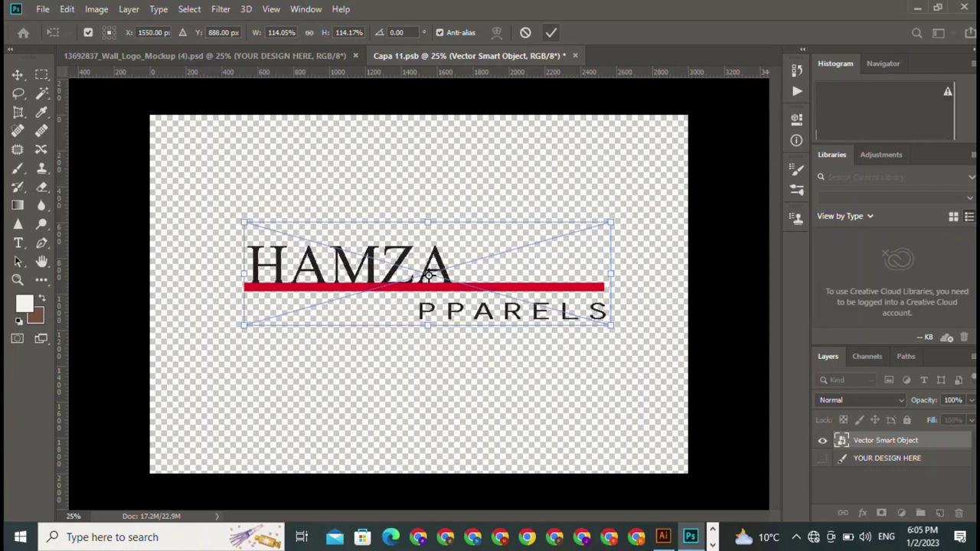
key(Return)
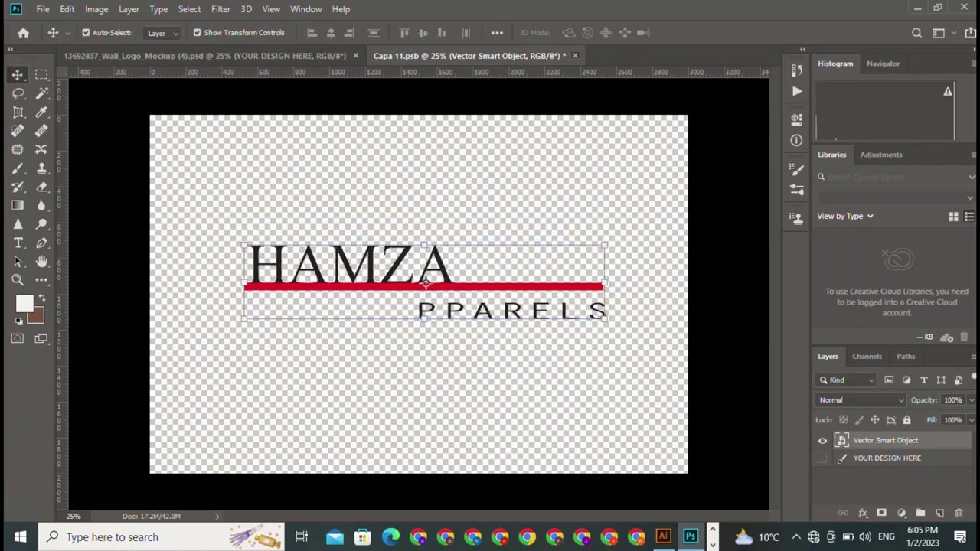
Save and close Capa 11.psb to update the wall mockup with the gold logo.
key(ctrl+w)
key(Return)
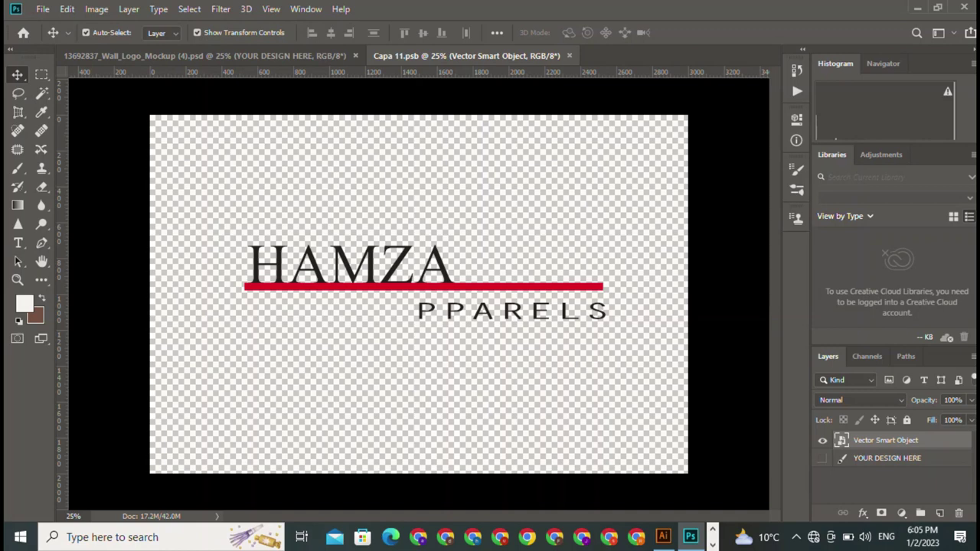
key(ctrl+w)
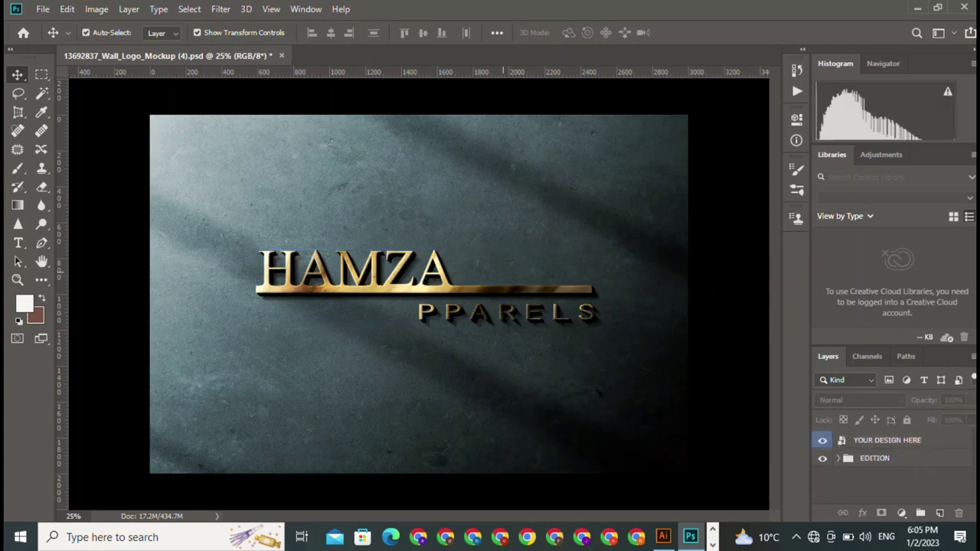
Export the wall mockup as a JPEG High into the jpg folder, appending 'vvvv' to the name.
click(43, 8)
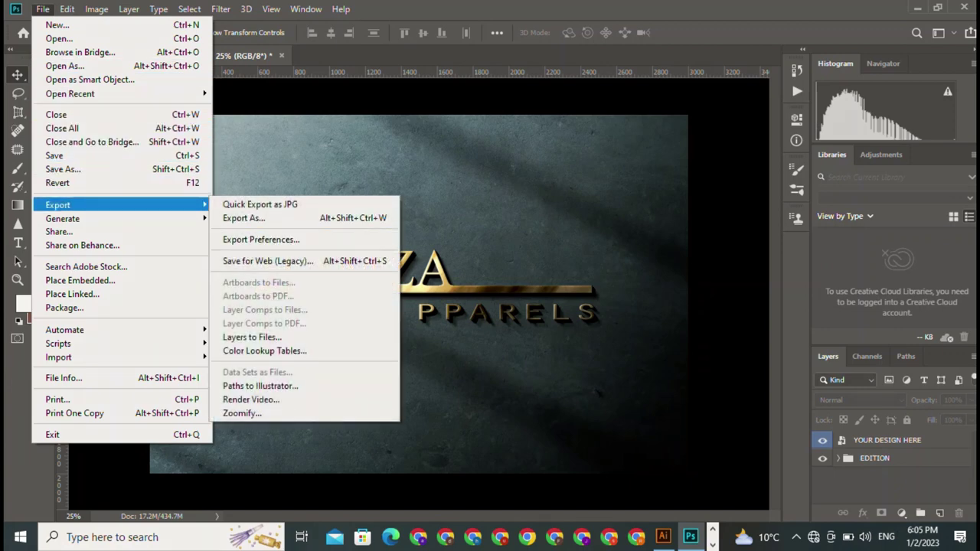
click(275, 261)
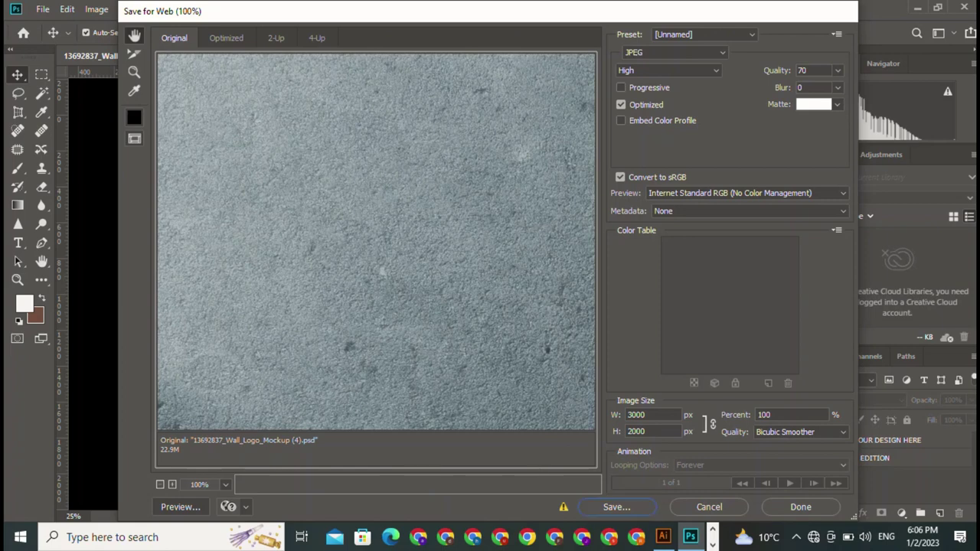
click(616, 507)
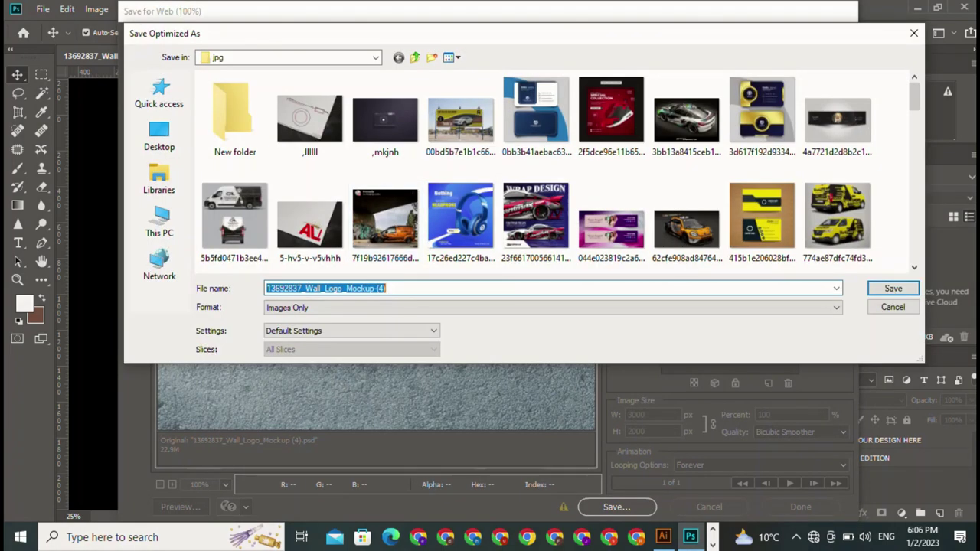
key(End)
text(vvvv)
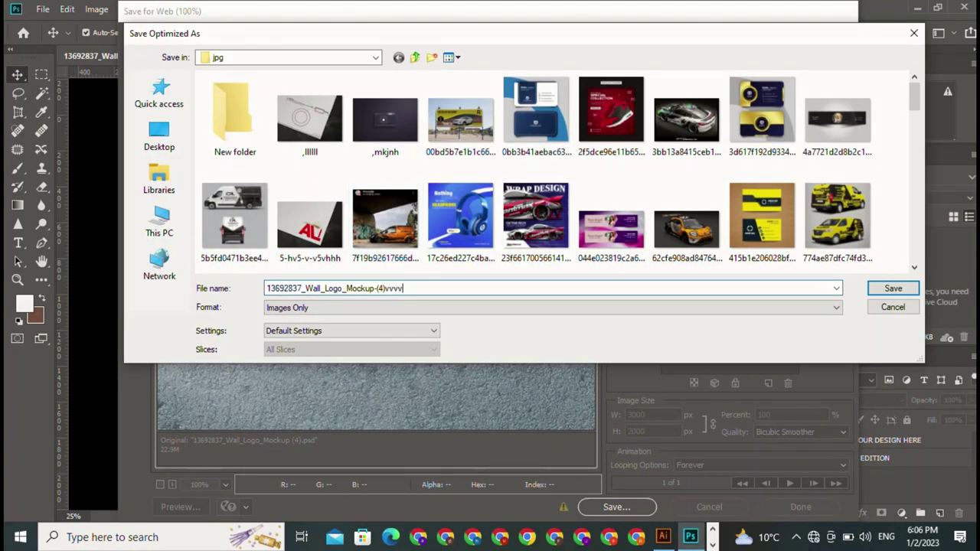
click(893, 288)
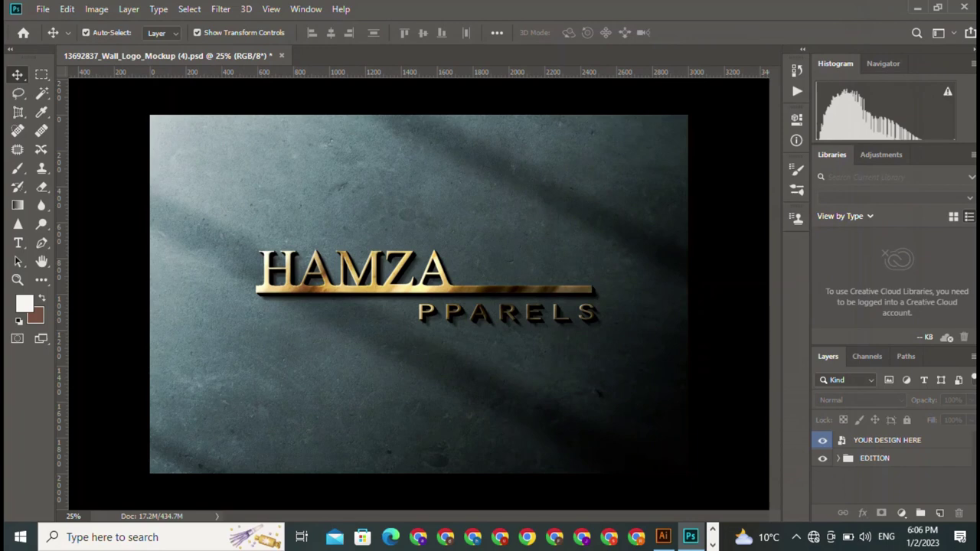
click(281, 55)
Close the wall mockup without saving and return to the Illustrator logo document.
click(485, 219)
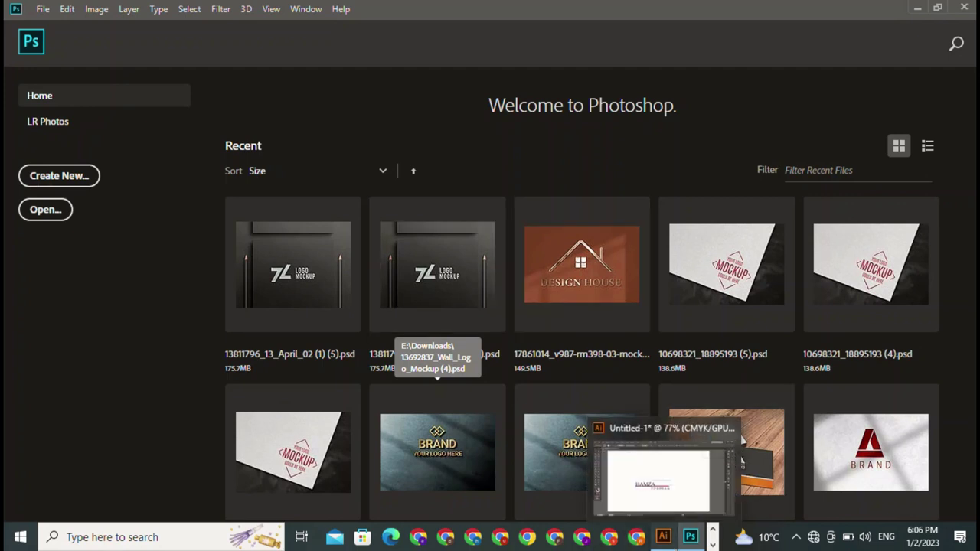
click(663, 537)
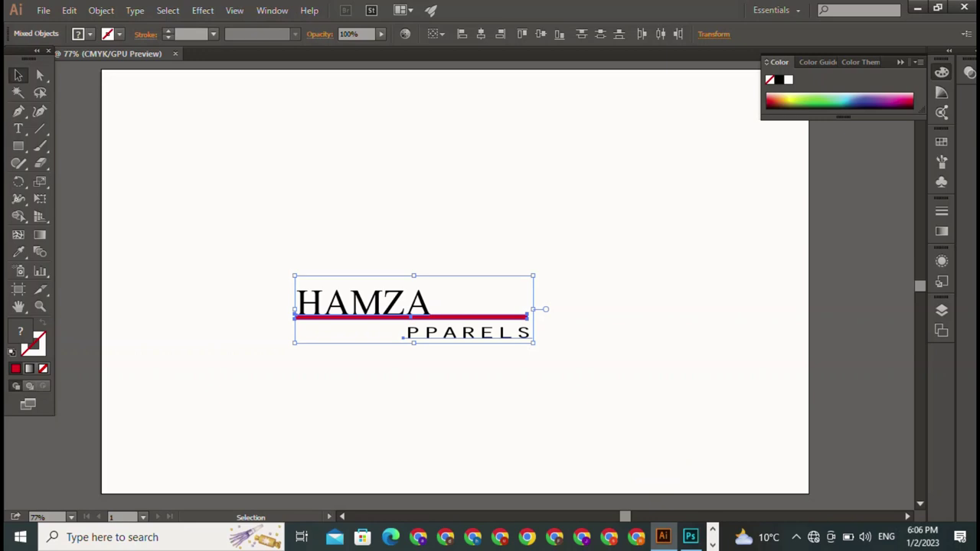
Delete the HAMZA PPARELS logo group from the artboard, leaving it blank.
key(Delete)
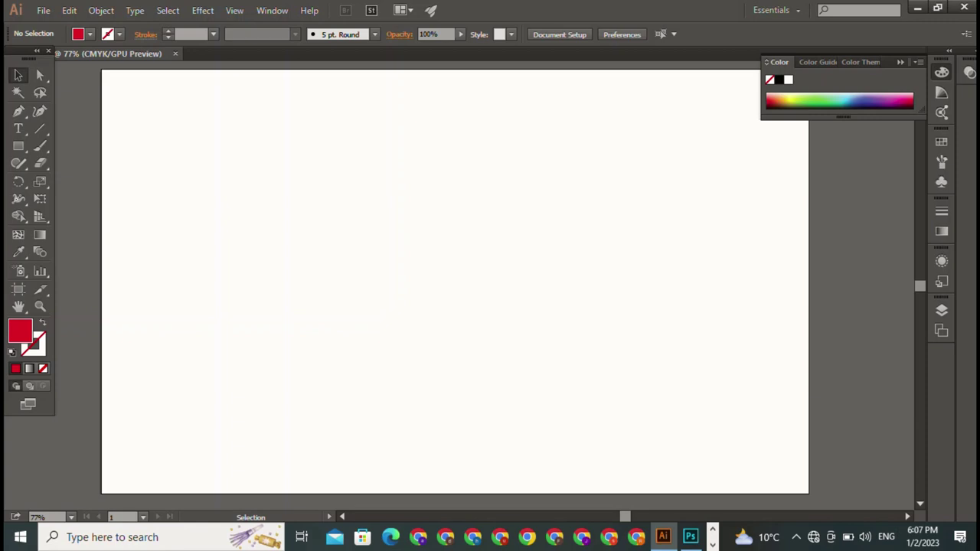
click(689, 536)
mouse_move(663, 536)
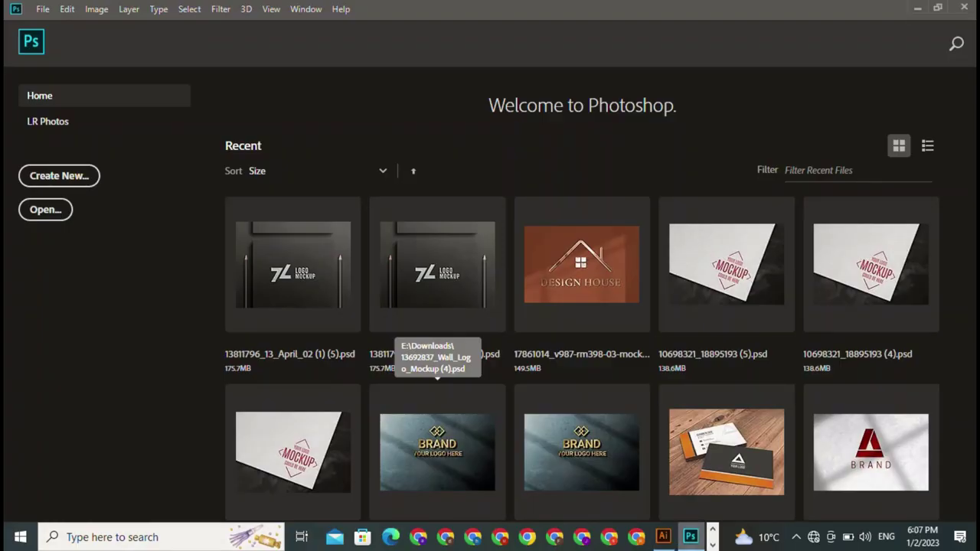
click(663, 536)
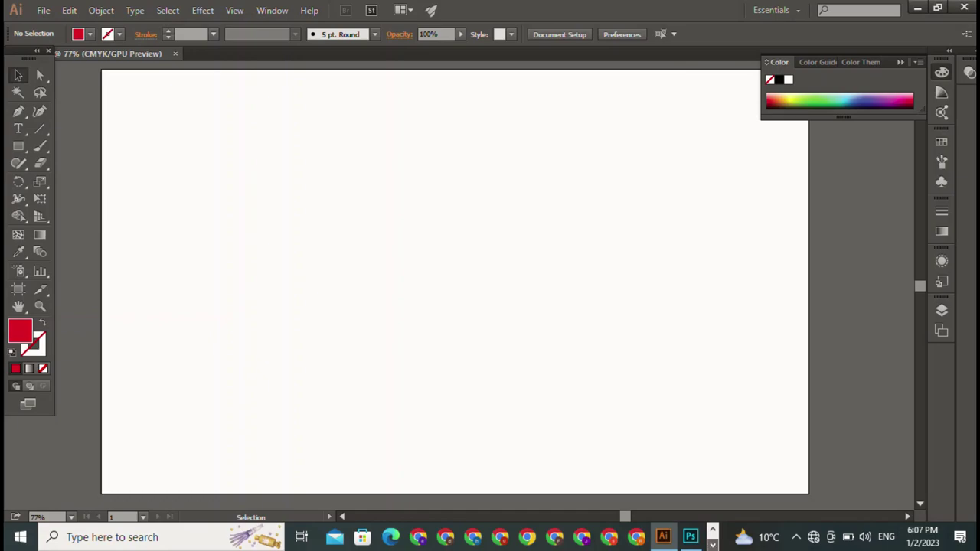